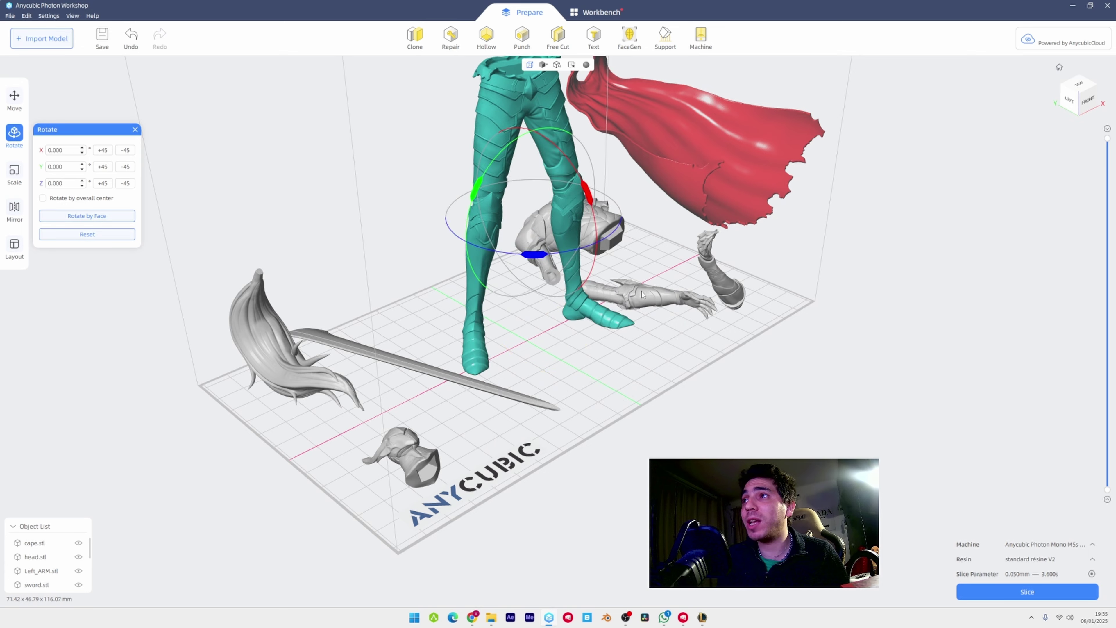
Use the Move tool to place the torso, arms and head onto the legs and test-fit the figure.
right_click_drag(642, 291, 646, 166)
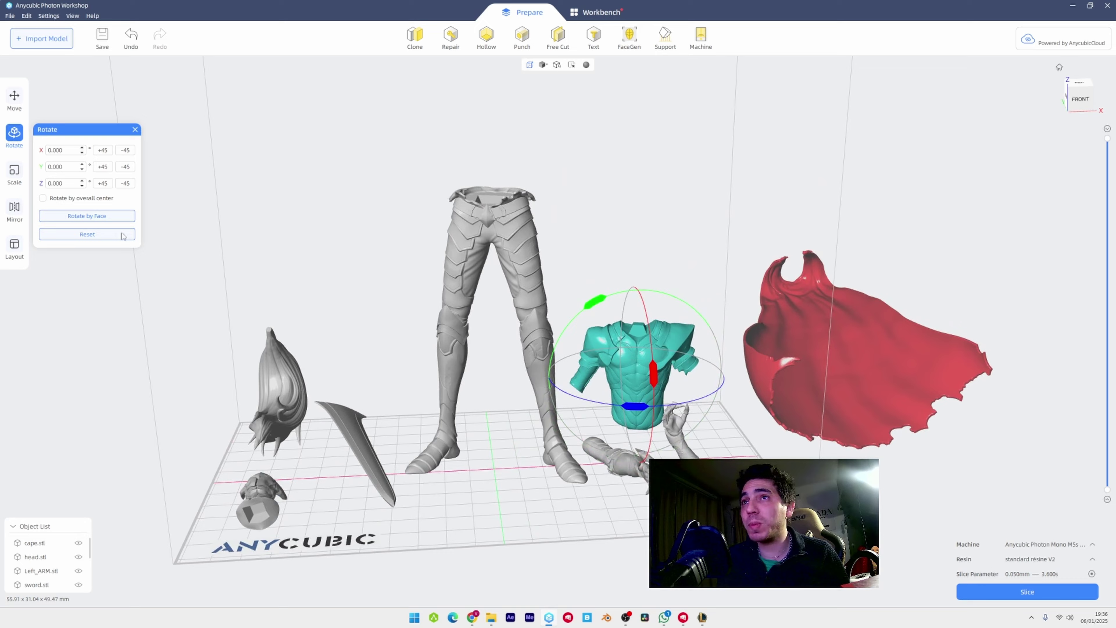
left_click(14, 98)
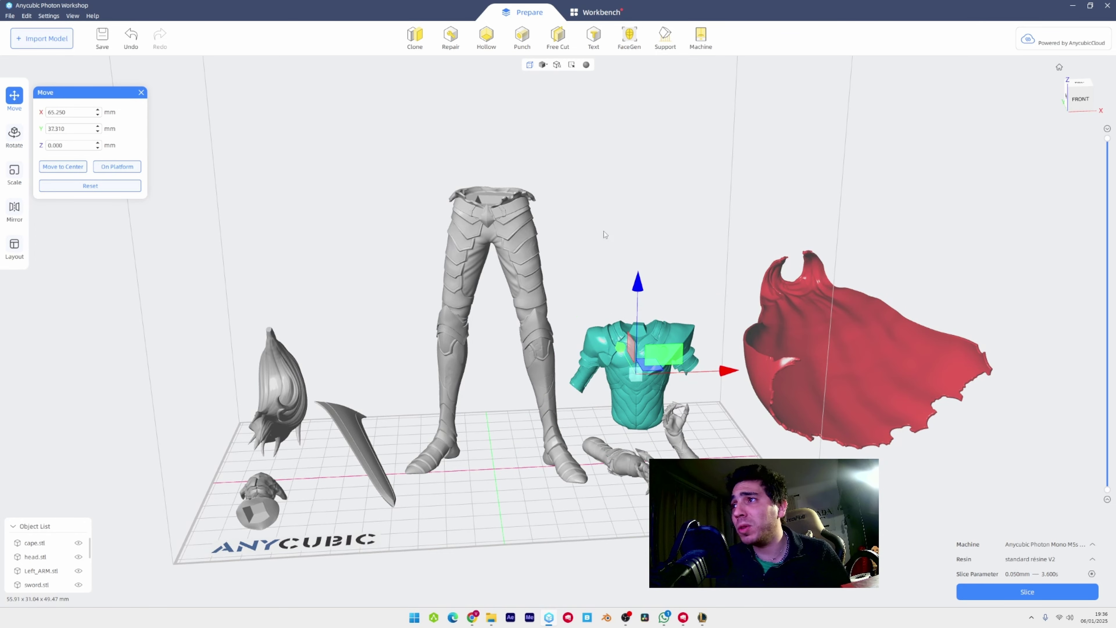
scroll(605, 234, "up", 5)
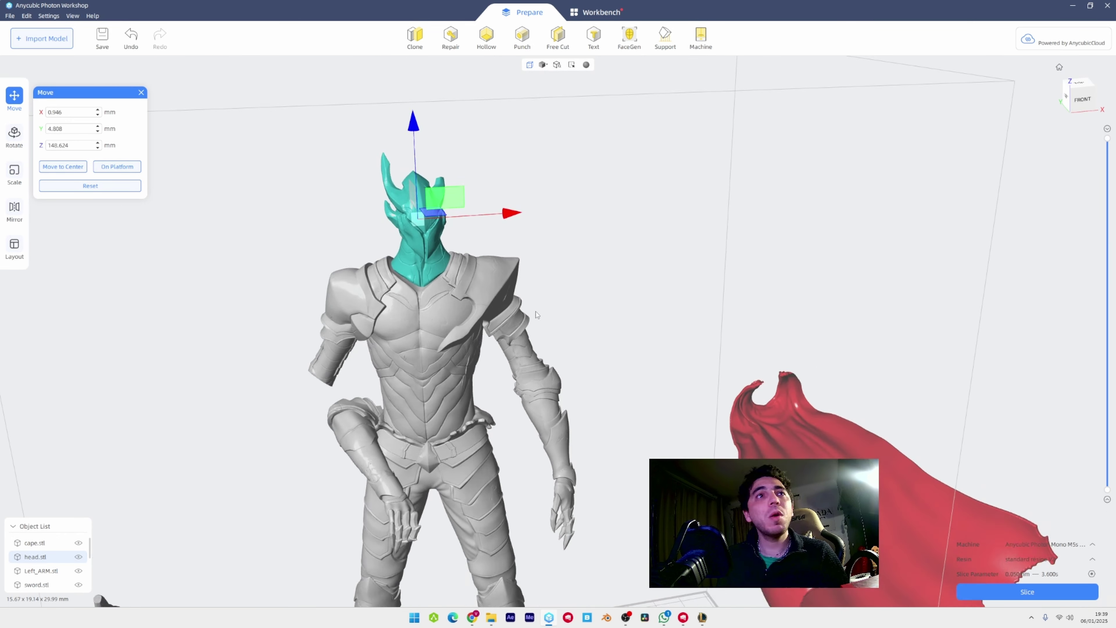
scroll(535, 315, "down", 5)
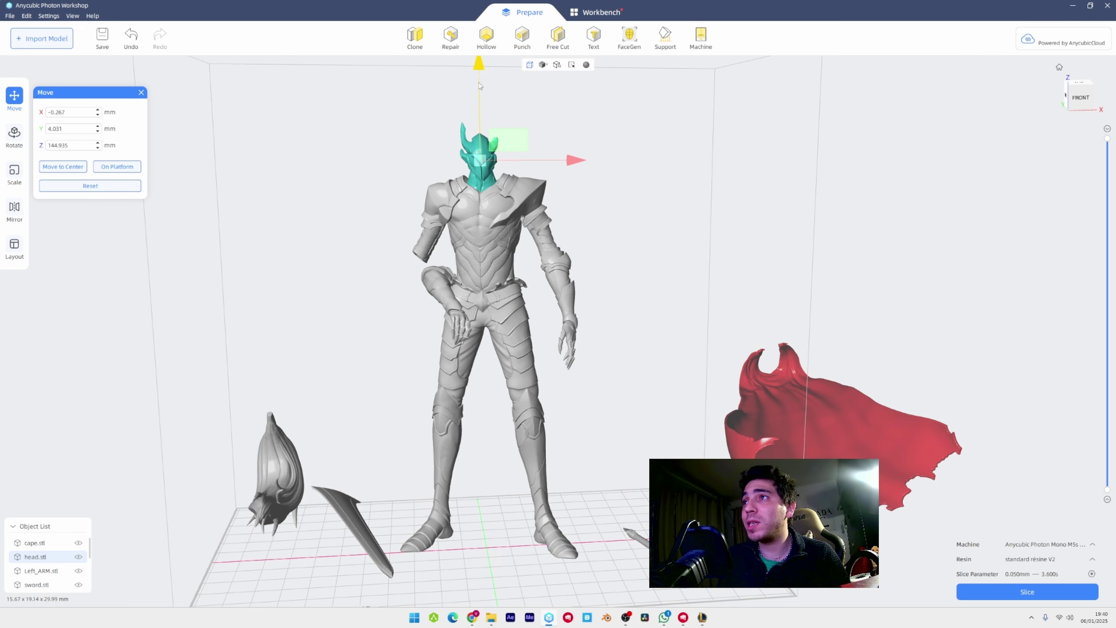
Take the head off the assembled figure by lowering it along Z and shifting it aside.
left_click_drag(479, 86, 485, 448)
right_click_drag(492, 448, 454, 395)
left_click_drag(570, 396, 604, 374)
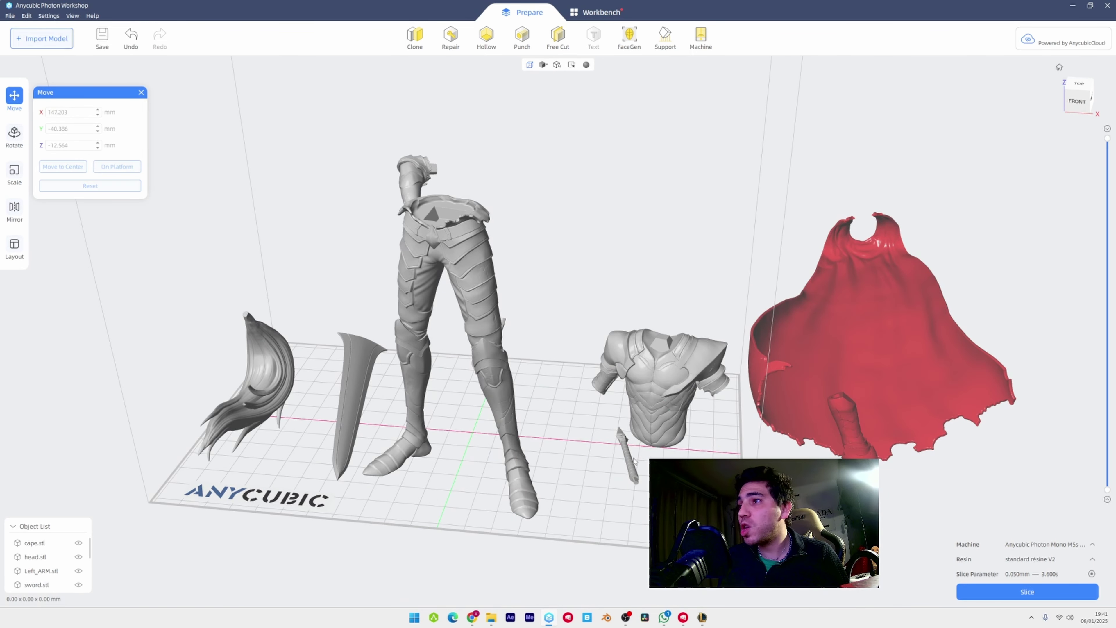
Move the sword handle and the arm behind the legs off the build plate, past the cape.
left_click(628, 460)
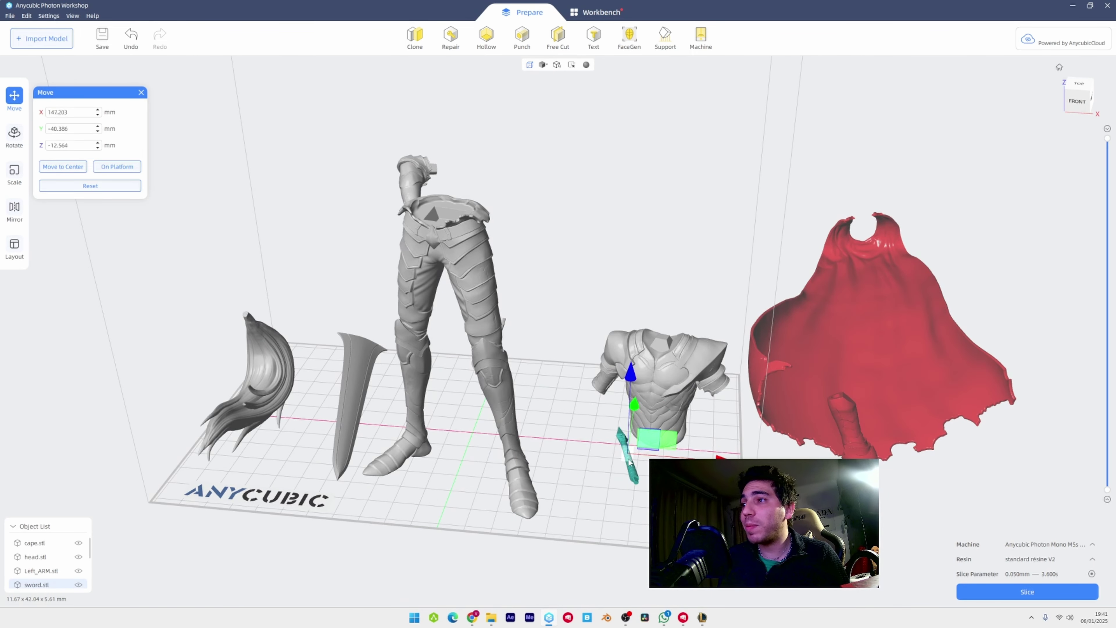
left_click_drag(721, 457, 1061, 485)
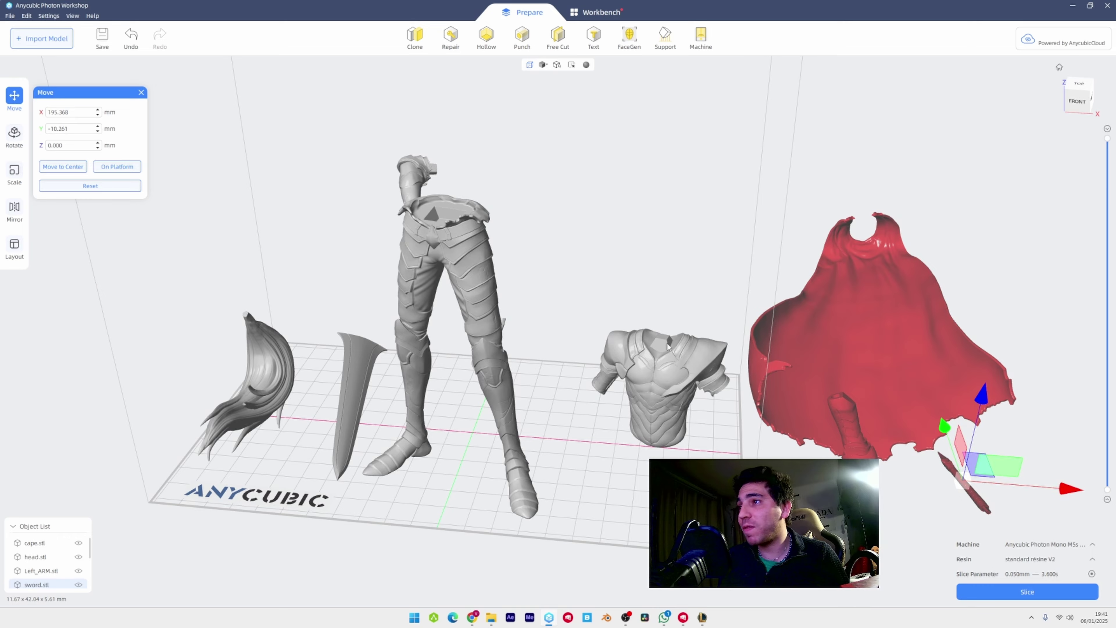
scroll(667, 346, "down", 3)
right_click_drag(576, 321, 633, 364)
left_click(448, 296)
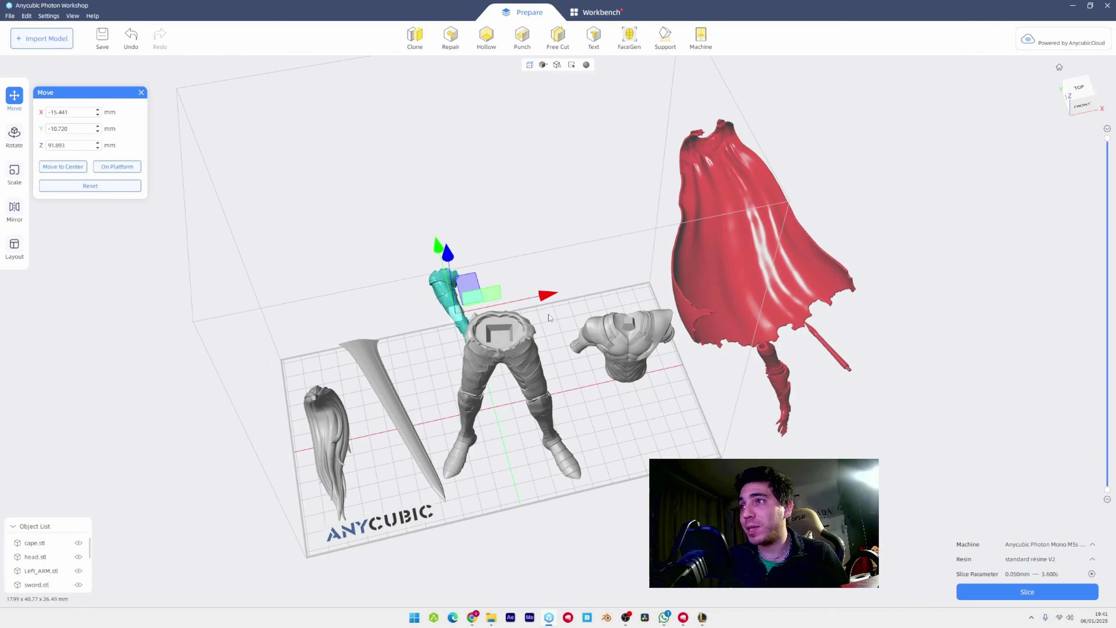
left_click_drag(547, 296, 1032, 200)
Move the hair off the plate beyond the cape and the sword blade off the opposite side.
left_click(340, 409)
left_click_drag(421, 431, 987, 306)
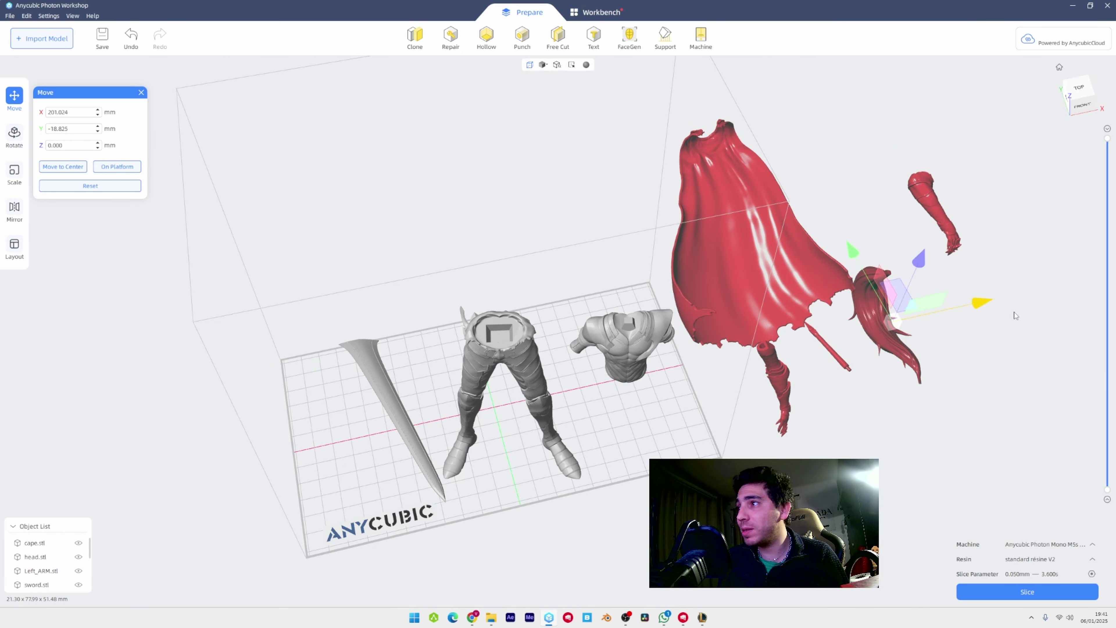
left_click(391, 409)
left_click_drag(481, 407, 281, 449)
Clear the head off the plate and shift the legs to about X -67.1, Y -24.6 mm.
right_click_drag(351, 264, 571, 228)
left_click(552, 249)
right_click_drag(571, 272, 246, 273)
left_click_drag(475, 338, 406, 315)
right_click_drag(519, 325, 885, 338)
scroll(702, 339, "down", 1)
right_click_drag(702, 339, 738, 310)
left_click_drag(483, 325, 460, 324)
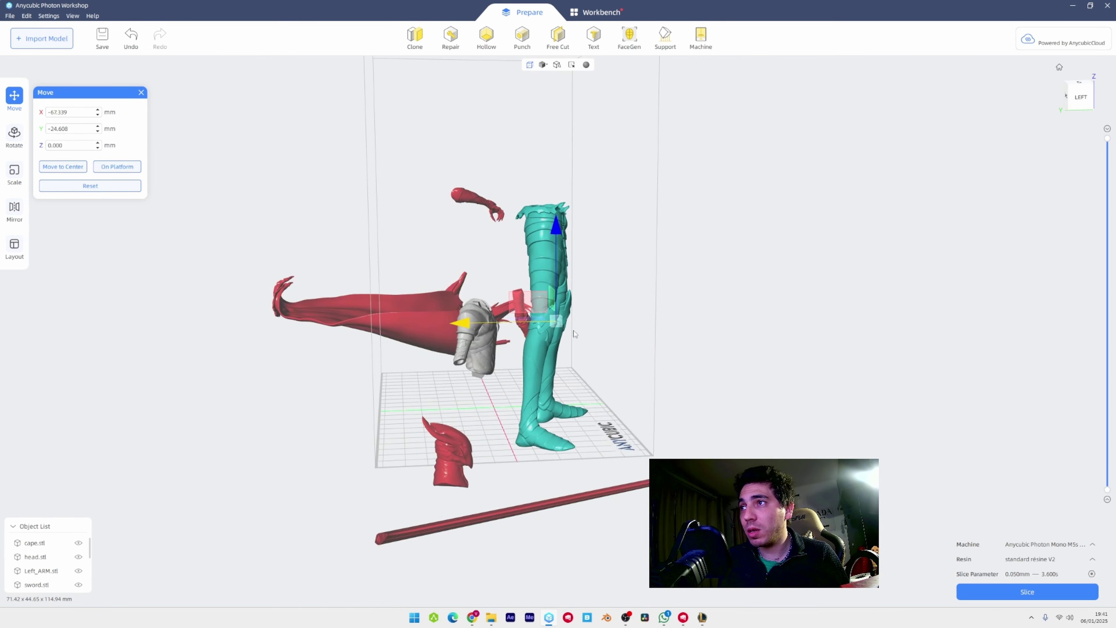
Rotate the legs into a diagonal tilt with the waist raised above the feet.
right_click_drag(606, 292, 534, 321)
right_click_drag(602, 330, 352, 348)
left_click(15, 135)
left_click_drag(444, 315, 381, 333)
right_click_drag(492, 246, 506, 307)
left_click_drag(386, 237, 441, 251)
Reposition the tilted legs and raise them to about Z 6.93 mm above the plate.
left_click(15, 99)
right_click_drag(431, 479, 441, 397)
scroll(441, 398, "up", 2)
middle_click_drag(369, 368, 431, 340)
right_click_drag(432, 340, 433, 314)
right_click_drag(379, 357, 378, 364)
left_click_drag(417, 159, 416, 144)
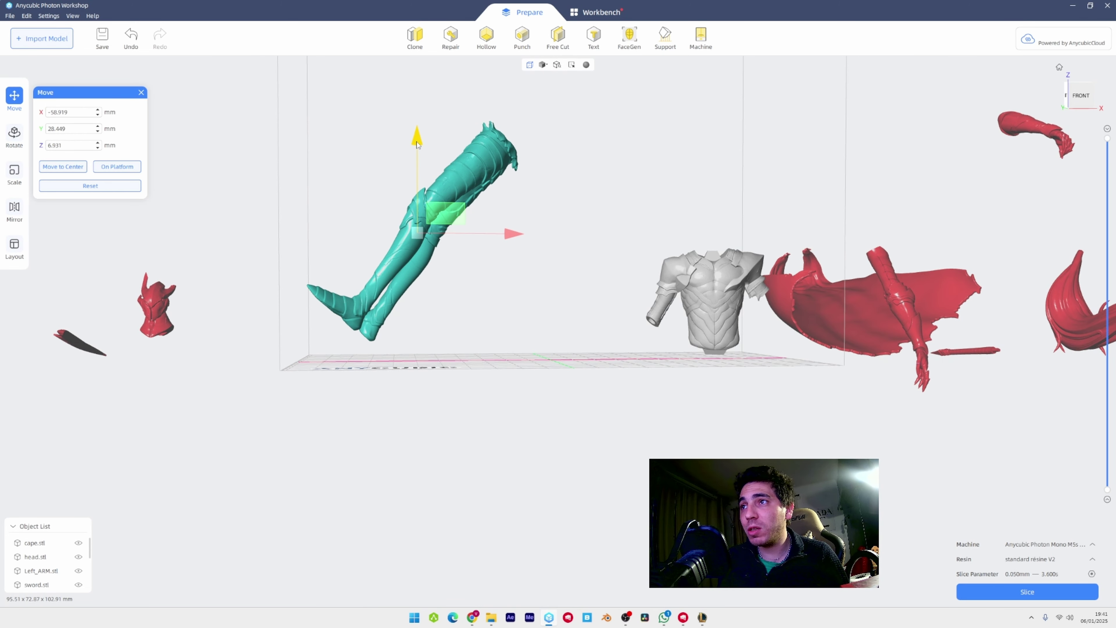
Try rotating the legs by -45° about the X axis.
right_click_drag(447, 253, 430, 317)
left_click(11, 148)
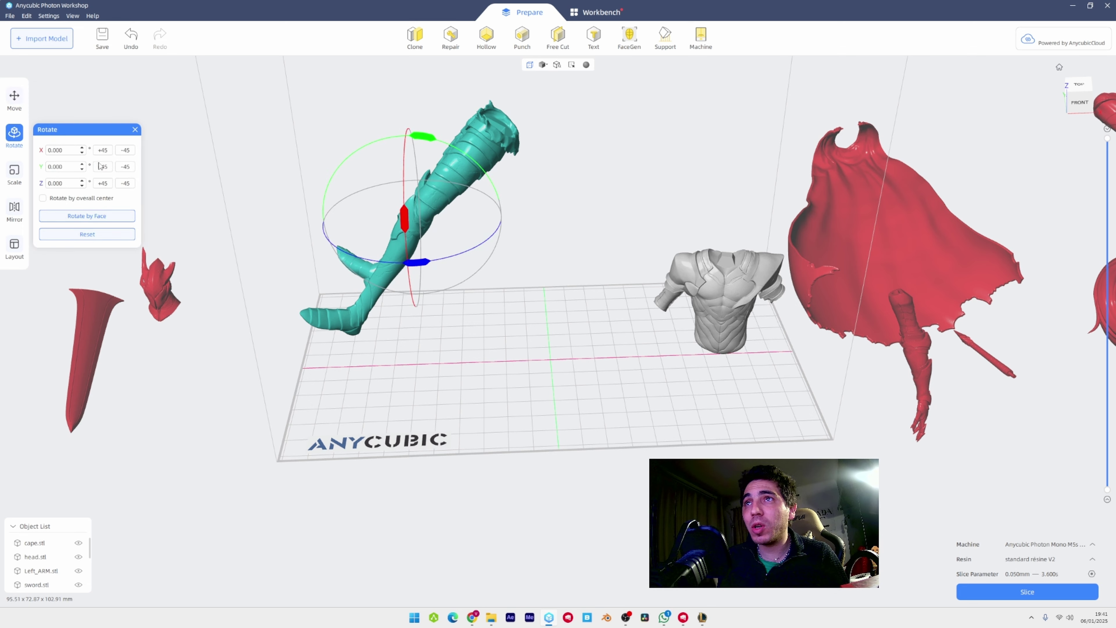
left_click(123, 152)
key("ctrl+z")
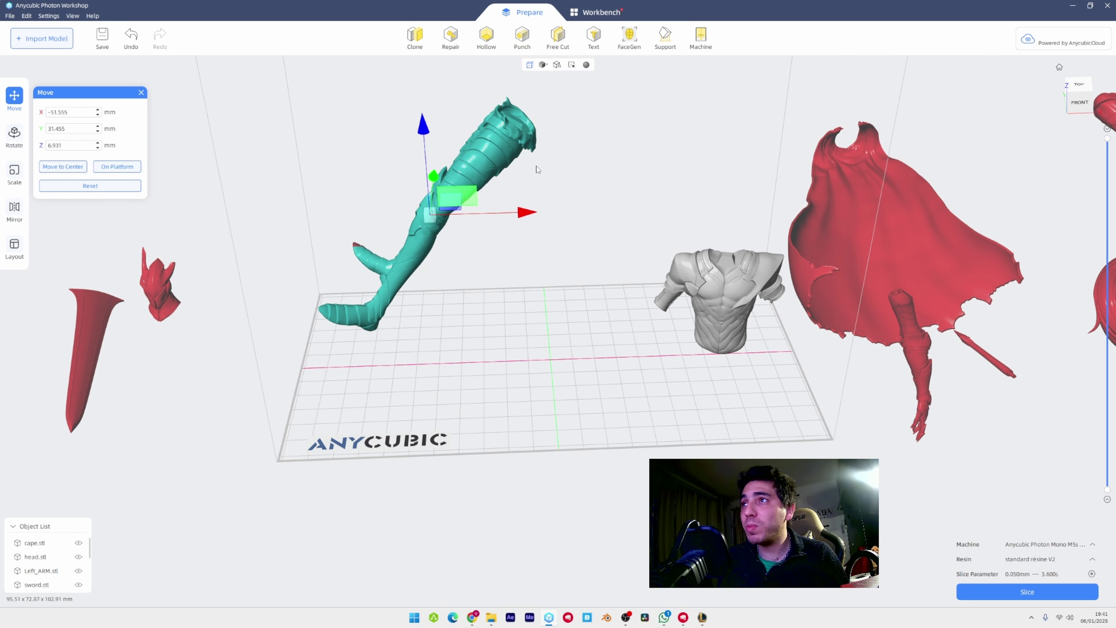
Move the legs along Y to about 23.75 mm so they sit near the plate's rear edge.
right_click_drag(536, 169, 263, 264)
left_click_drag(633, 168, 618, 175)
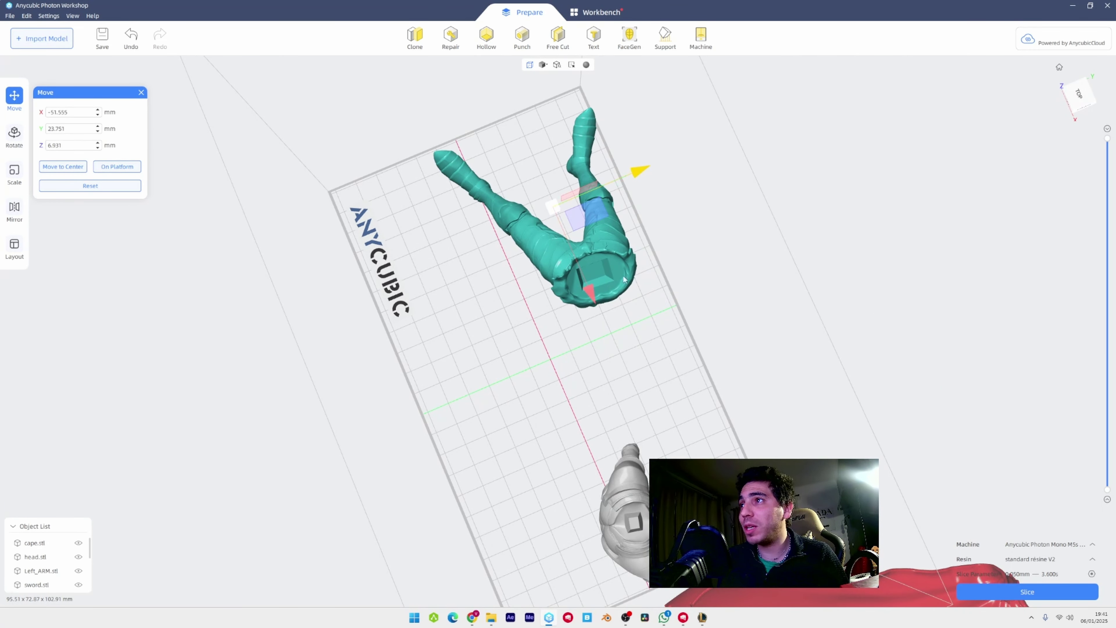
right_click_drag(618, 175, 624, 132)
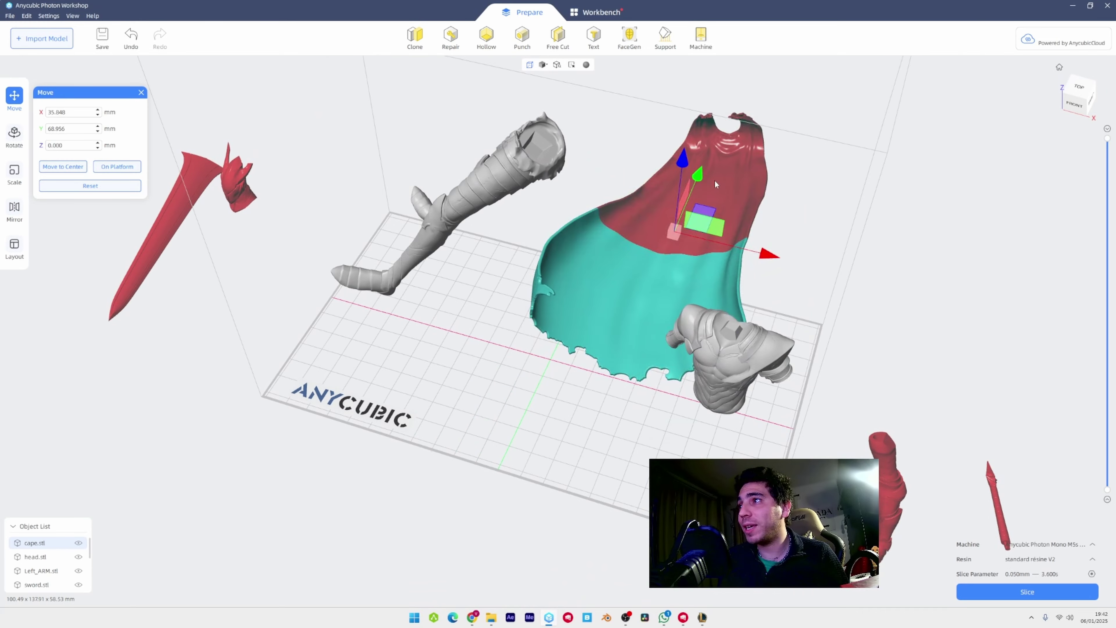
Bring the cape forward over the plate and rotate it so it lies lengthwise on its side.
left_click_drag(699, 175, 721, 345)
key("r")
right_click_drag(765, 229, 641, 206)
left_click_drag(565, 288, 626, 304)
right_click_drag(626, 264, 460, 325)
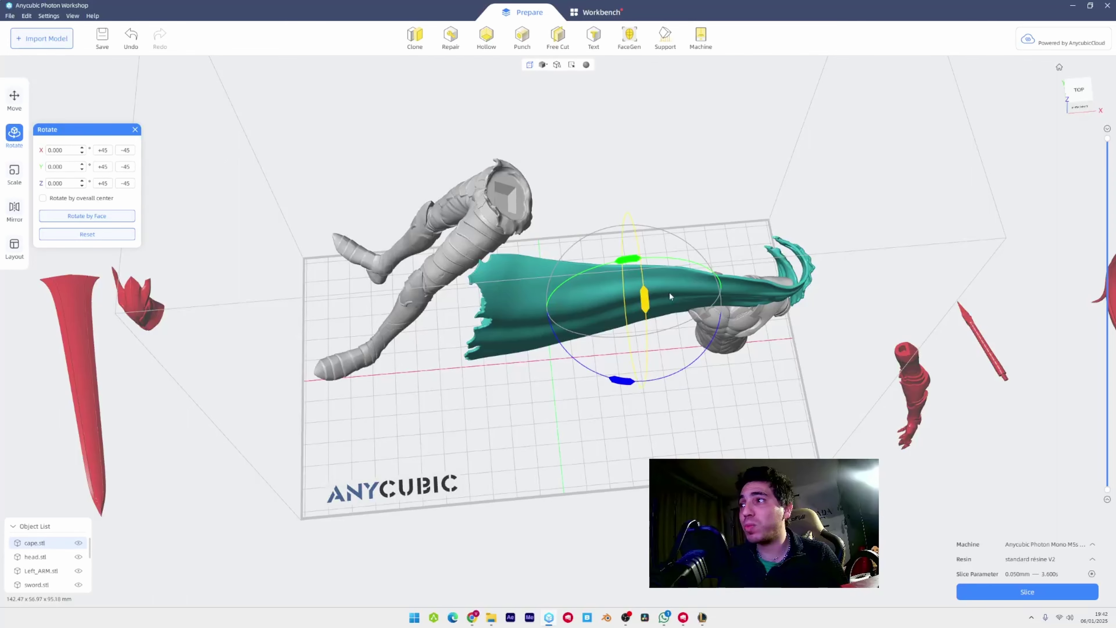
Move the cape in front of the legs to about X -21.06, Y -37.81 mm.
left_click(15, 97)
left_click_drag(650, 277, 587, 369)
left_click_drag(668, 389, 599, 395)
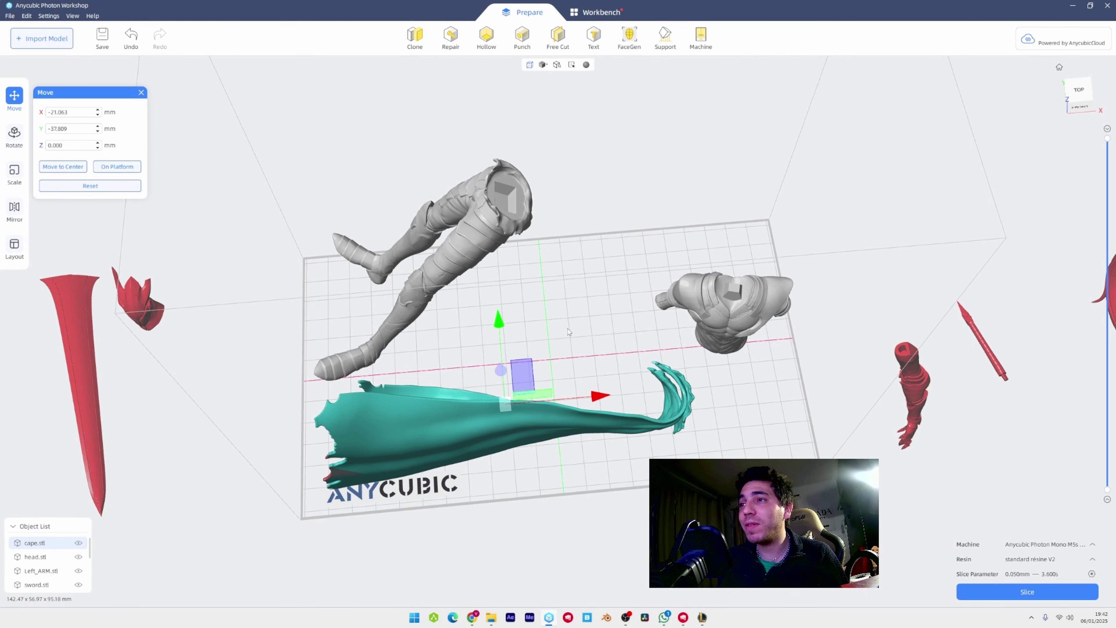
right_click_drag(545, 339, 516, 251)
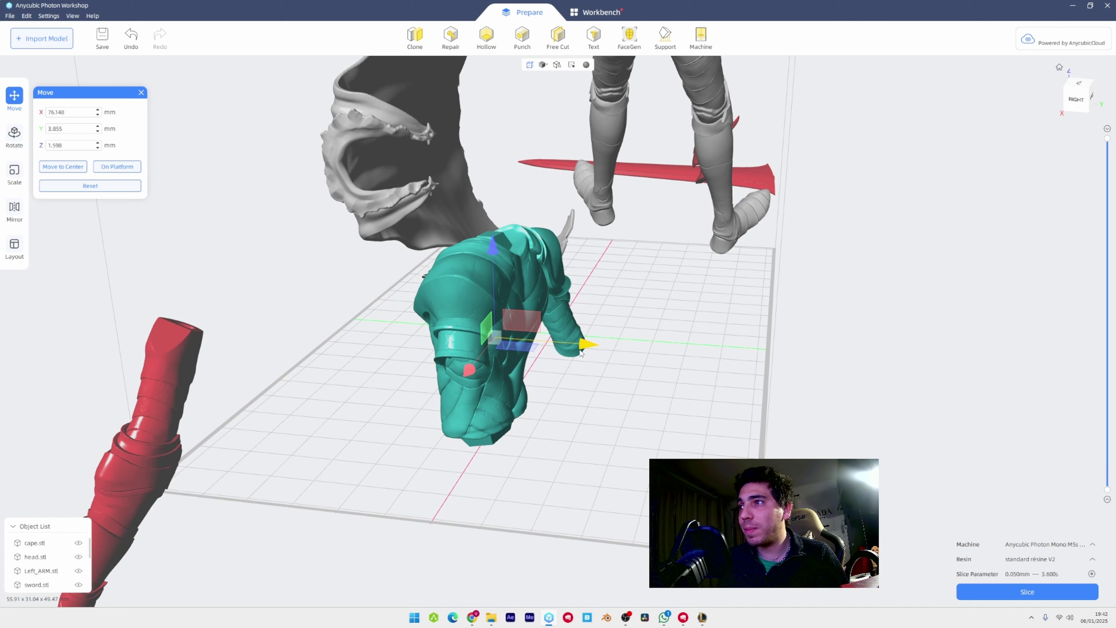
Move the torso toward the plate's front edge and tilt it about the X axis.
left_click_drag(581, 352, 394, 338)
left_click(14, 134)
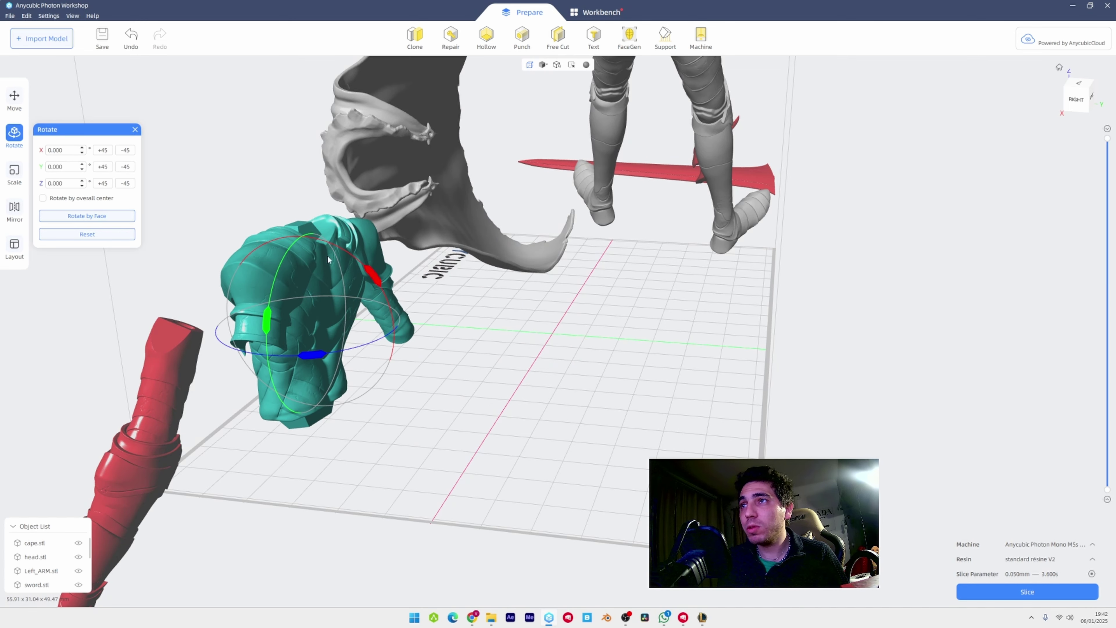
left_click_drag(369, 274, 422, 321)
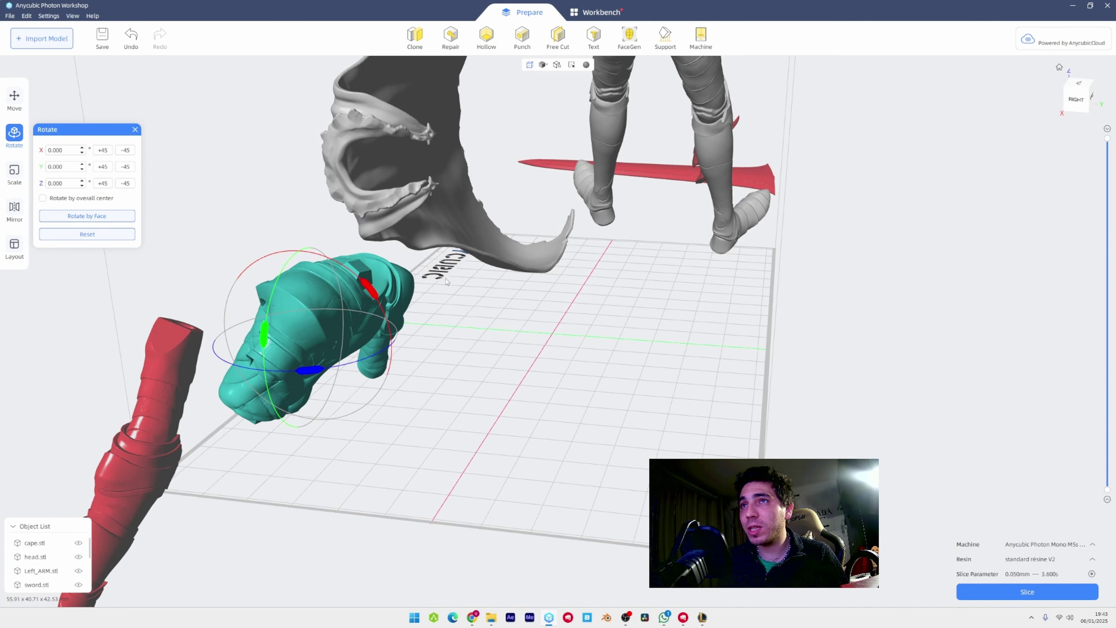
right_click_drag(447, 281, 546, 292)
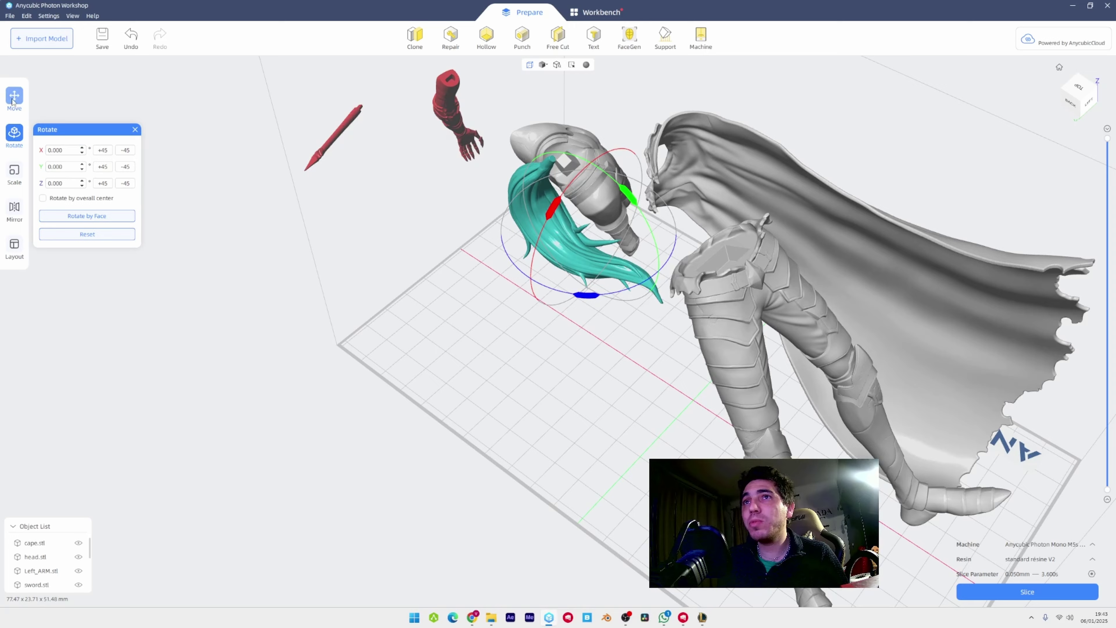
Move the hair along Y toward the plate's rear, away from the torso.
left_click(13, 99)
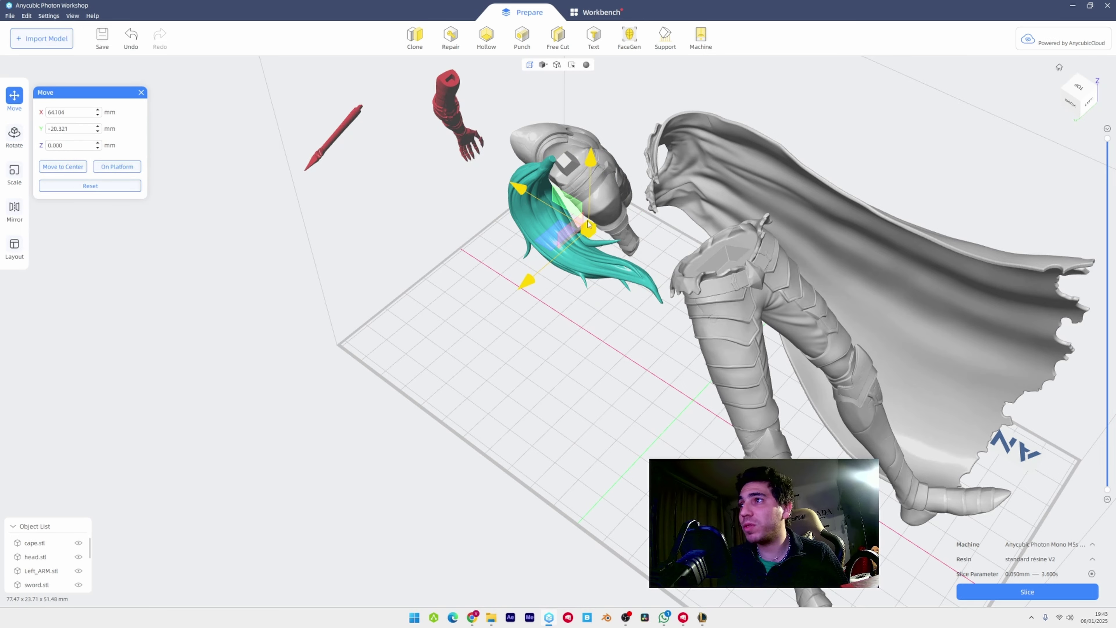
left_click_drag(530, 287, 494, 314)
right_click_drag(343, 334, 303, 422)
left_click(325, 507)
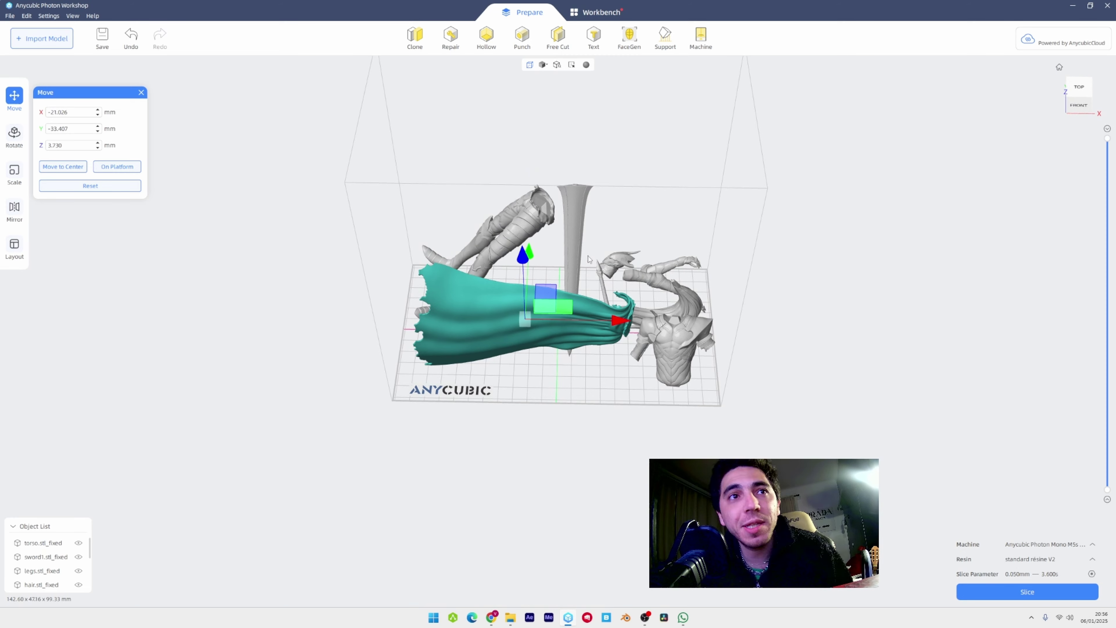
Open the Hollow settings for the cape and inspect its cross-section at layer 1210.
scroll(577, 313, "up", 4)
right_click_drag(569, 294, 511, 285)
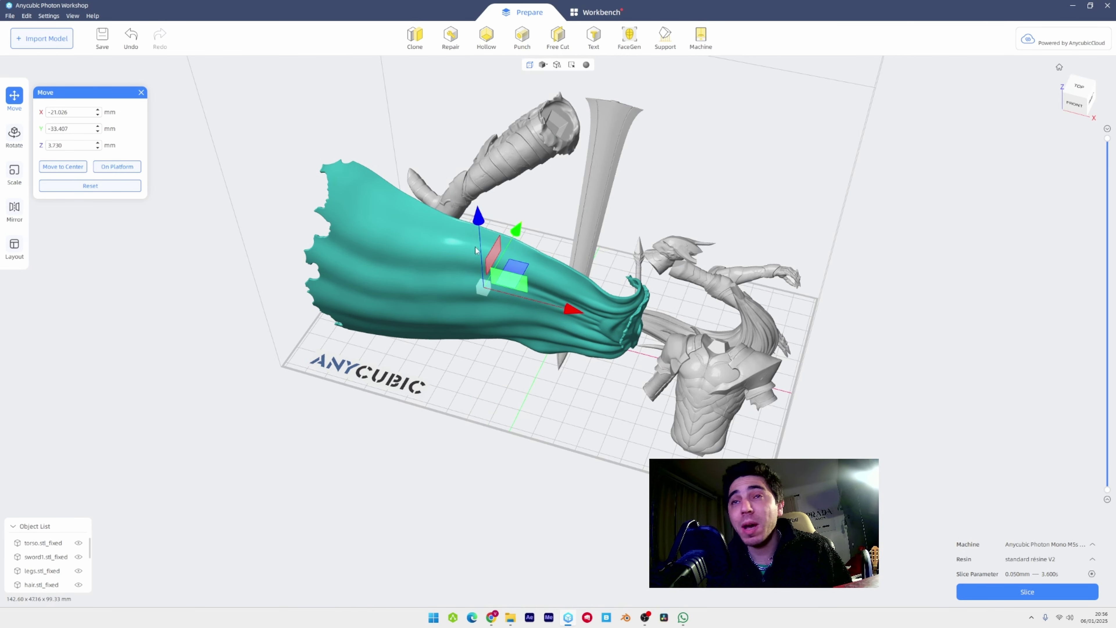
middle_click_drag(476, 250, 420, 313)
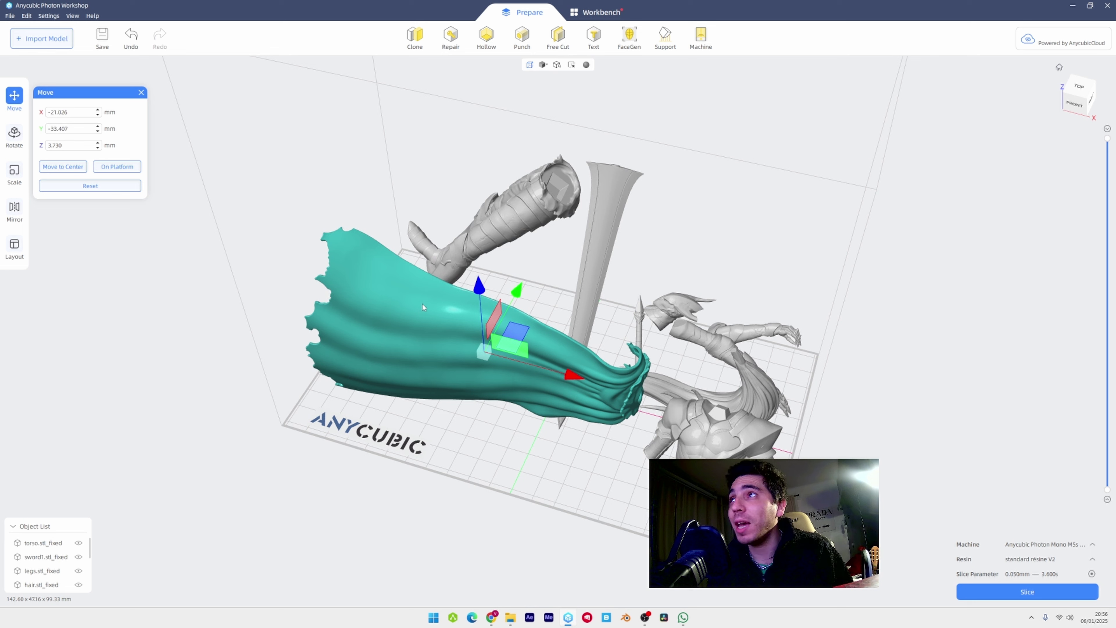
left_click(487, 38)
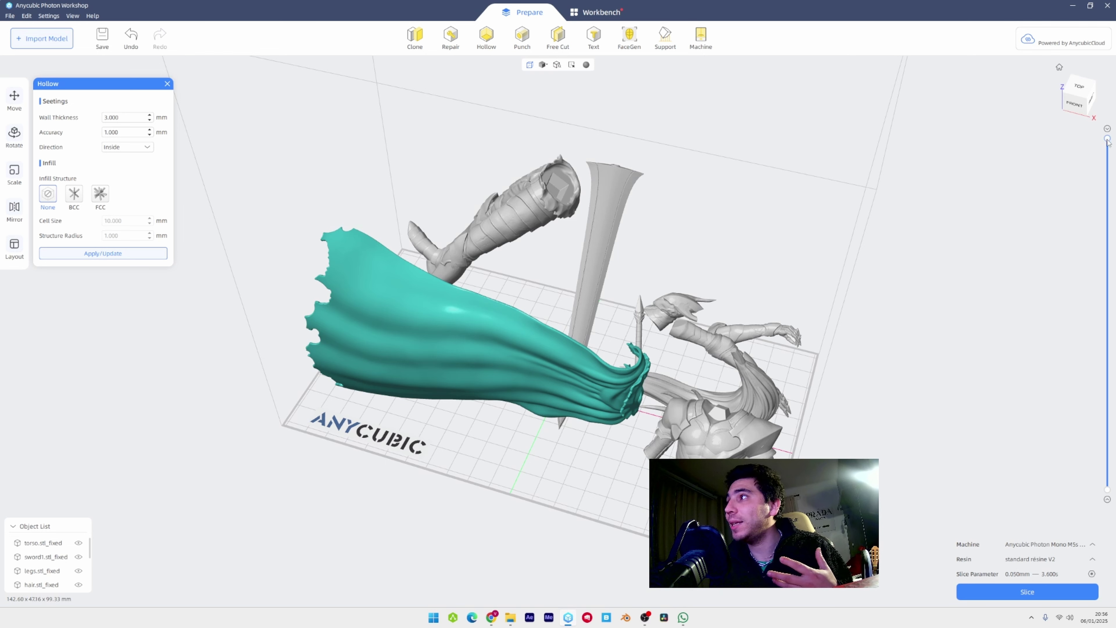
left_click_drag(1108, 158, 1106, 290)
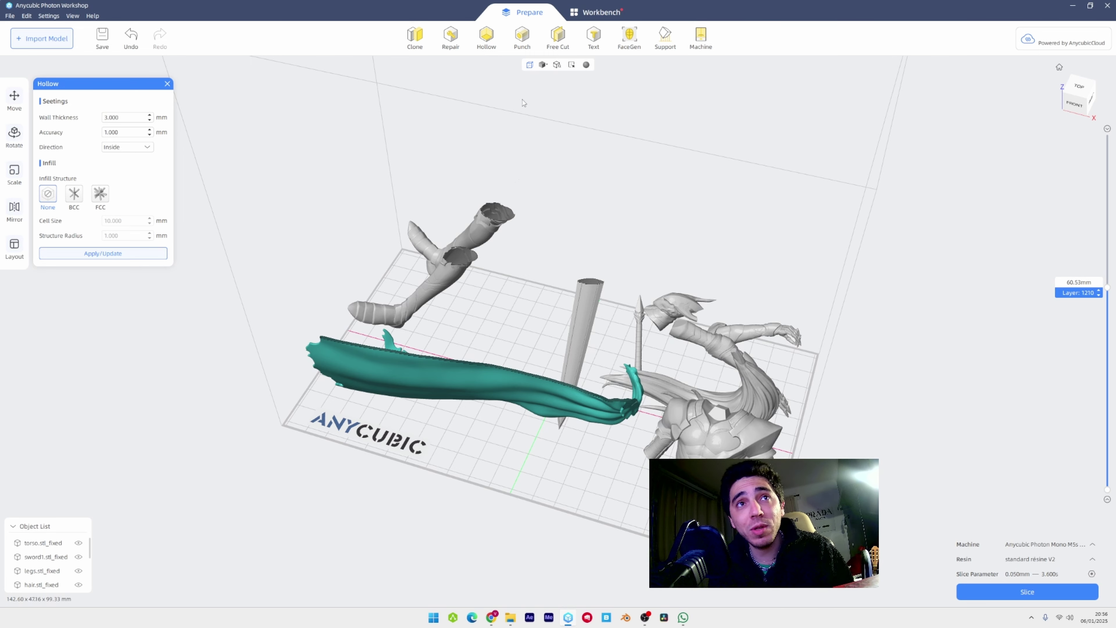
Hollow the legs inward with a 3 mm wall, 1 mm accuracy and no infill, and check the upper layers' cross-sections.
right_click_drag(553, 160, 517, 96)
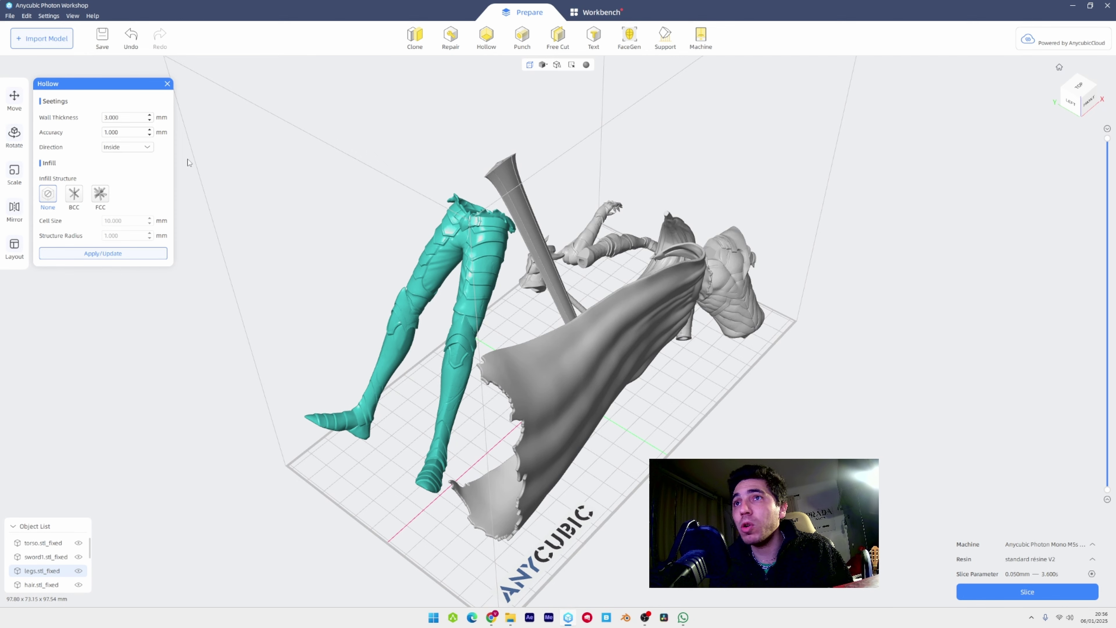
left_click(92, 250)
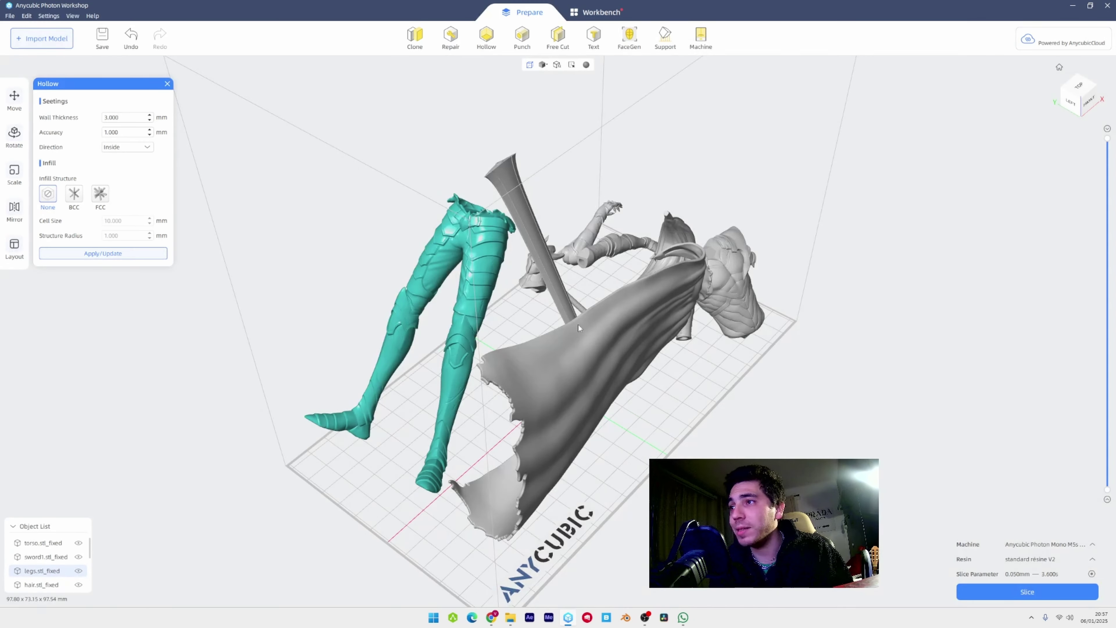
right_click_drag(1010, 161, 782, 259)
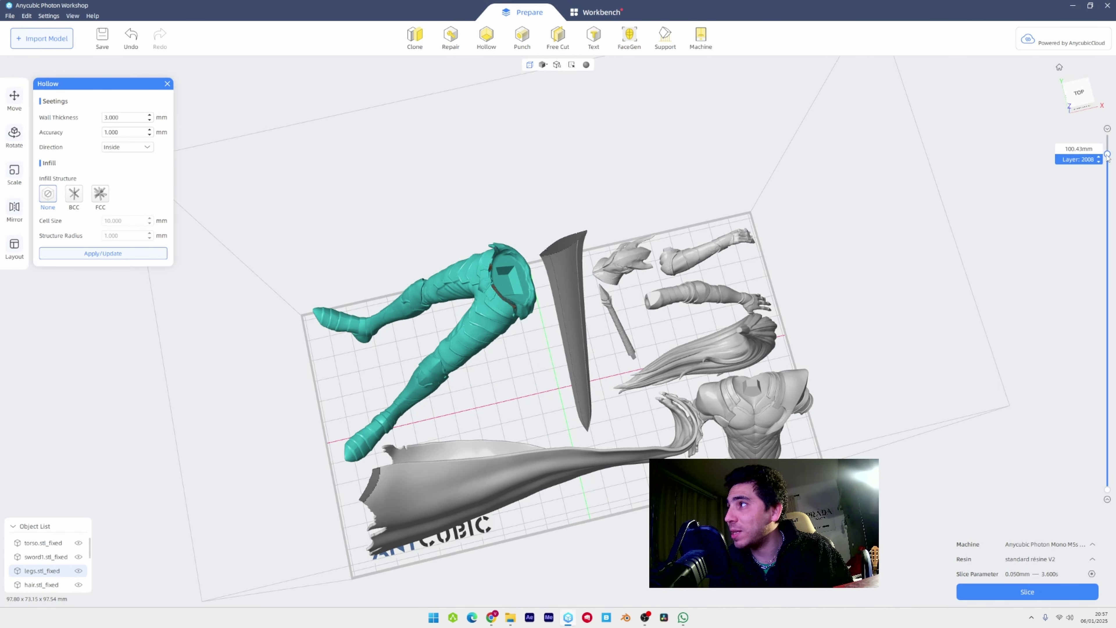
left_click_drag(1106, 155, 1103, 102)
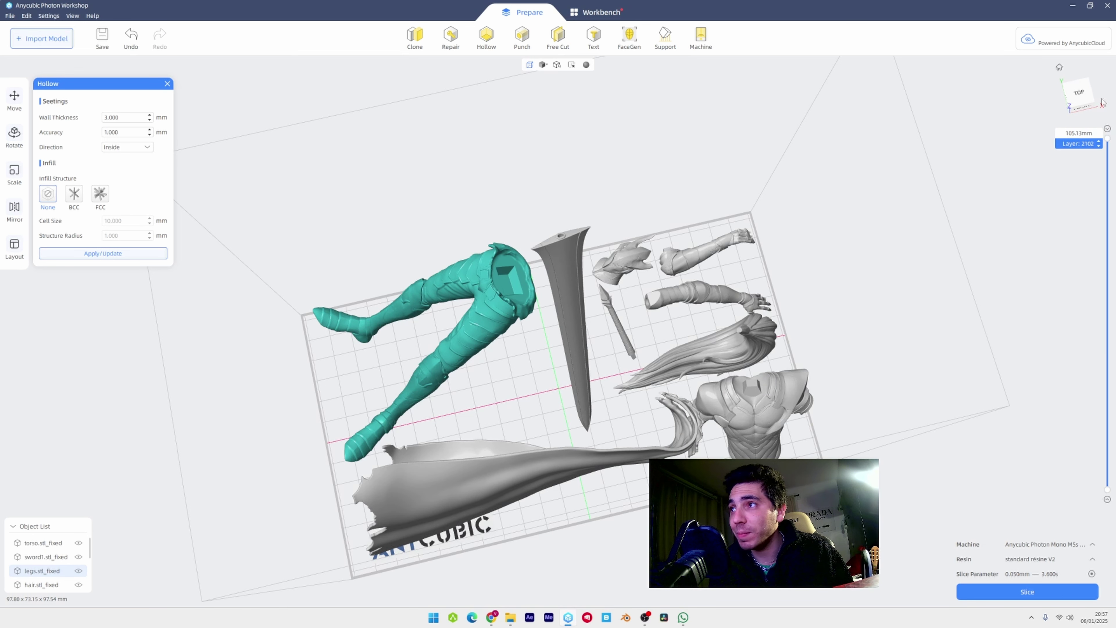
Examine the sword blade's upper cross-sections by layer and the connector socket at the waist of the legs.
left_click(511, 456)
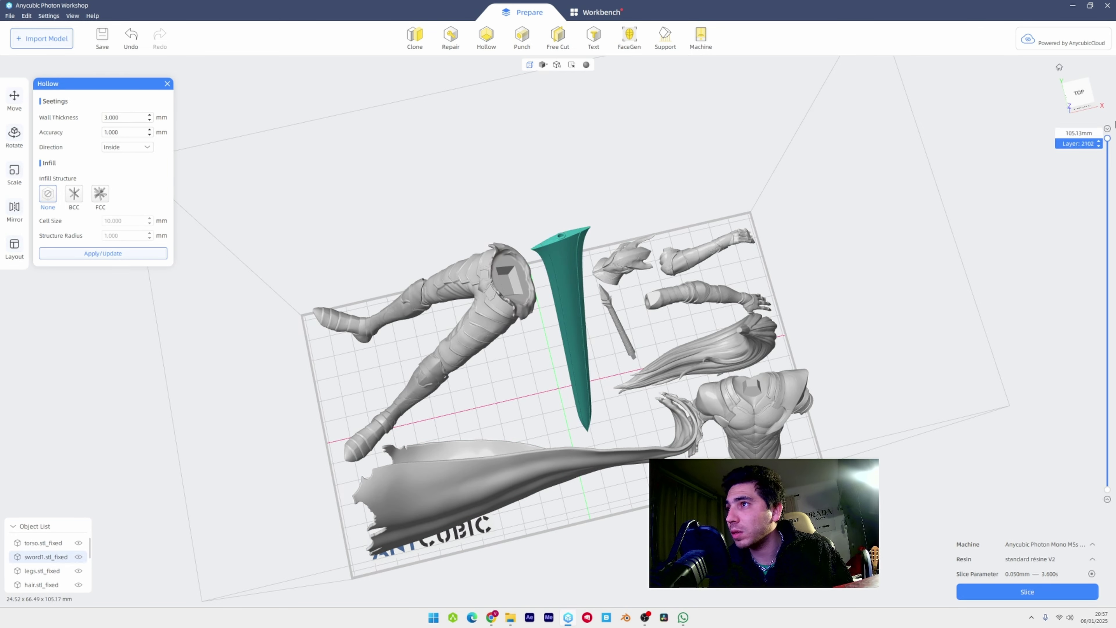
mouse_move(1106, 93)
left_mouse_down()
mouse_move(1107, 318)
mouse_move(1114, 109)
left_mouse_up()
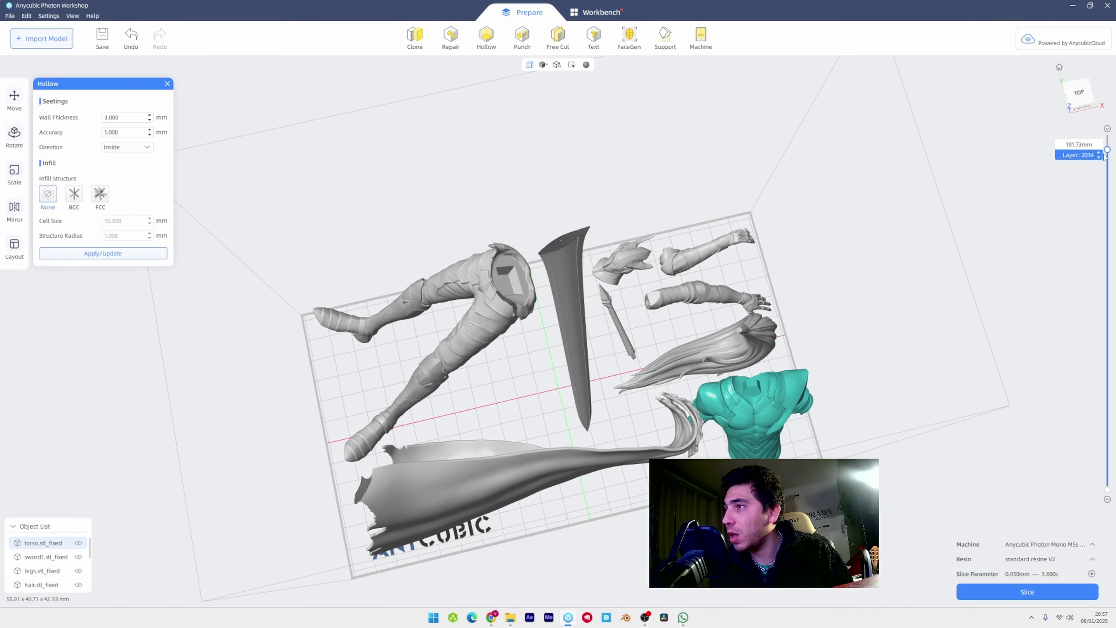
mouse_move(1107, 145)
left_mouse_down()
mouse_move(1079, 416)
mouse_move(1108, 292)
mouse_move(1107, 138)
left_mouse_up()
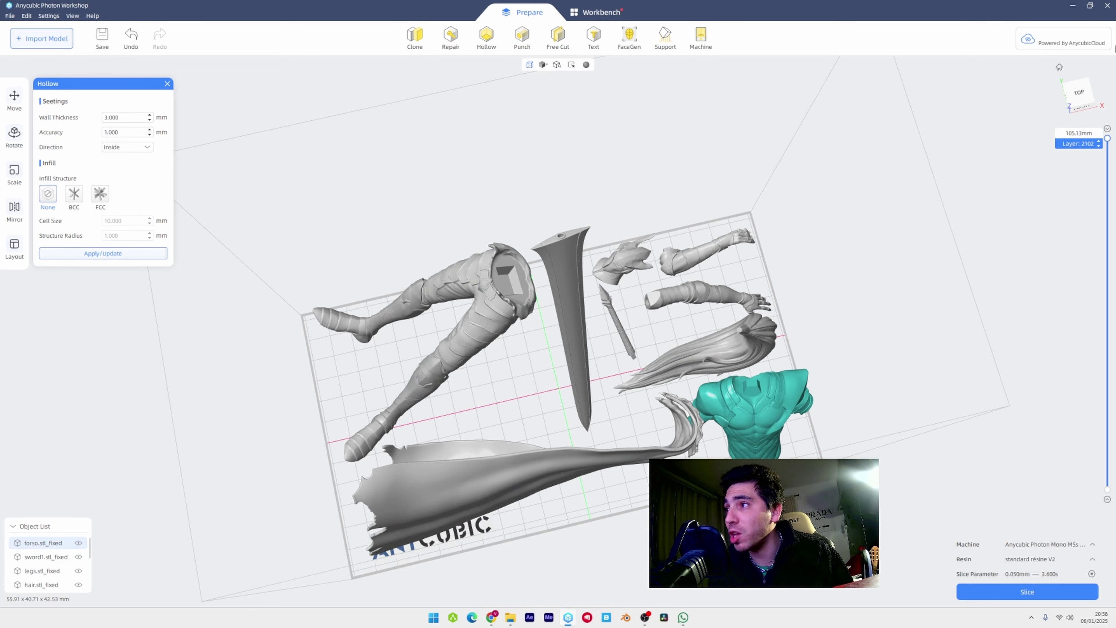
right_click_drag(944, 185, 205, 229)
scroll(560, 157, "up", 5)
middle_click_drag(560, 157, 247, 264)
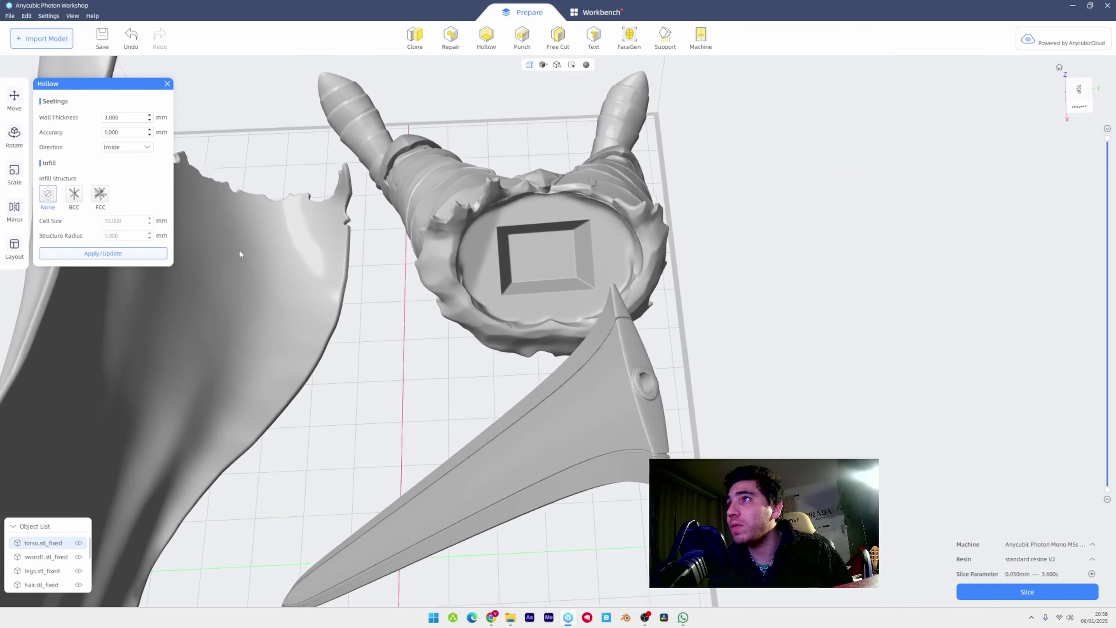
Punch a 3.5 mm circular hole in the legs' waist socket and a 2.5 mm hole, 4 mm deep, in the foot's slot.
left_click(503, 222)
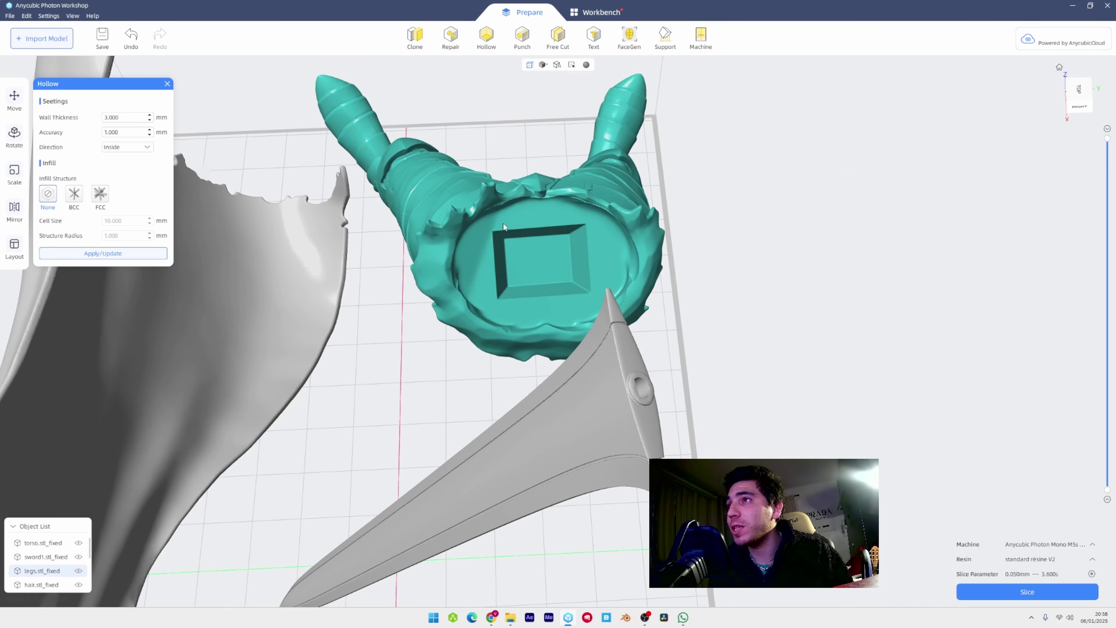
left_click(523, 38)
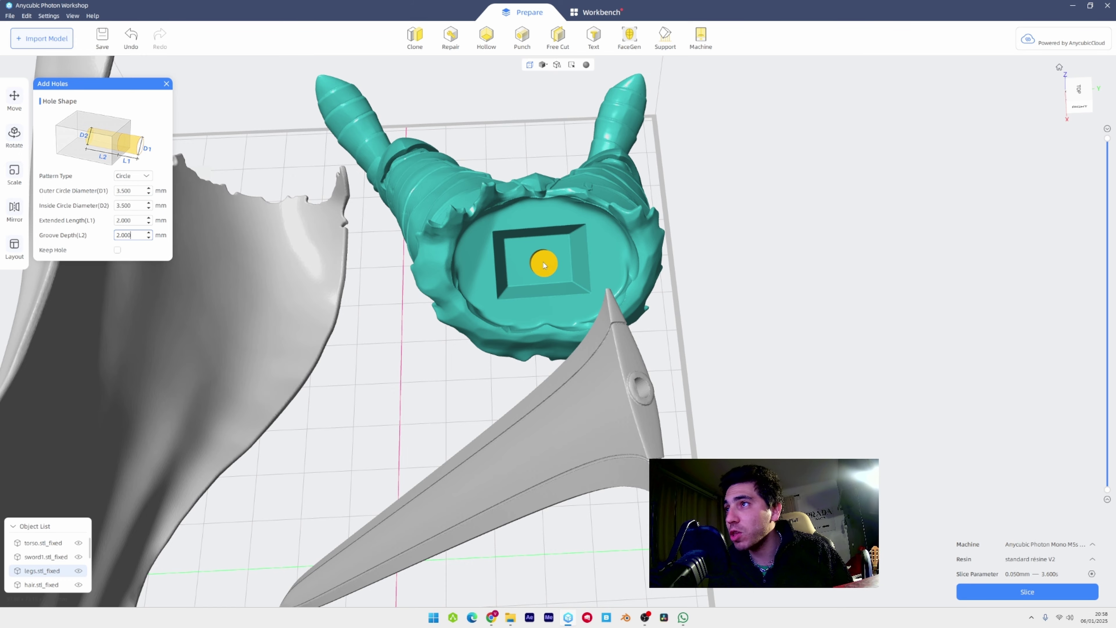
left_click(542, 260)
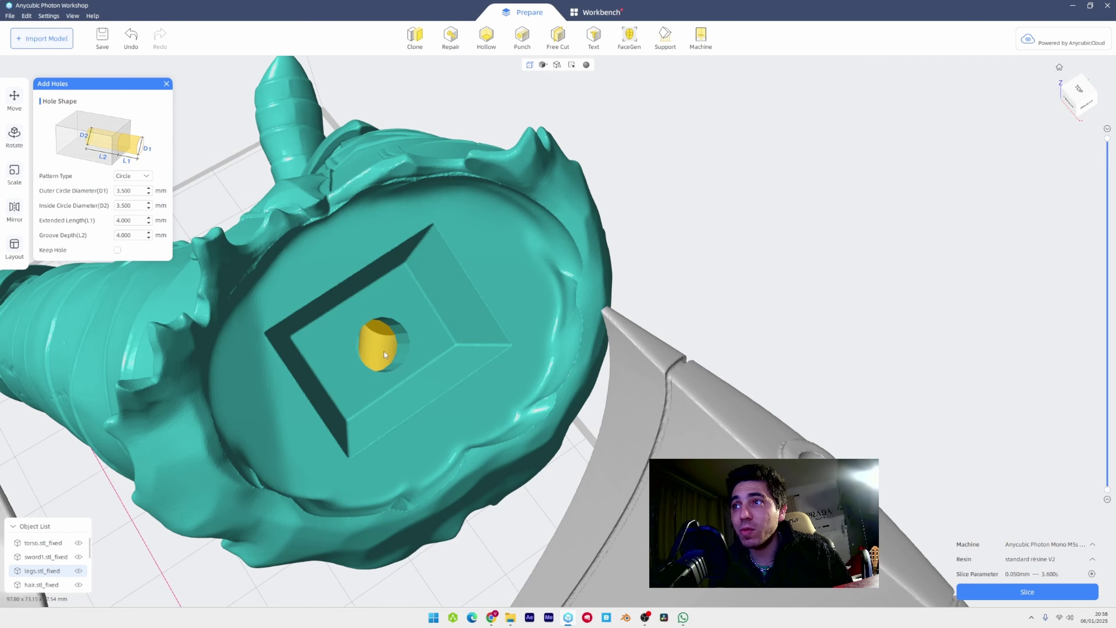
left_click(148, 194)
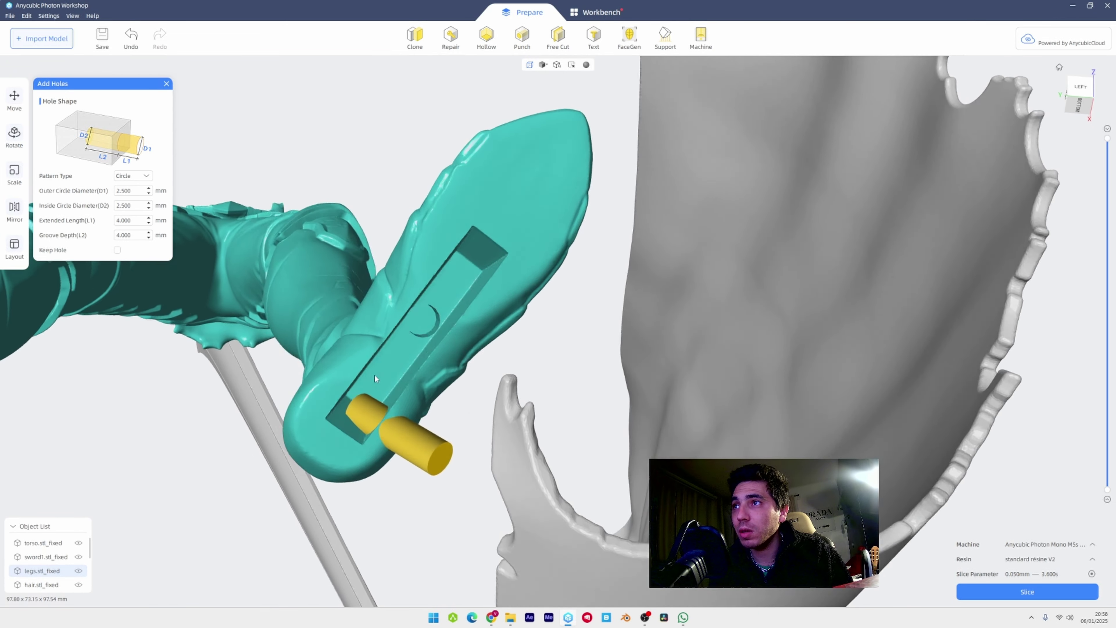
left_click(406, 398)
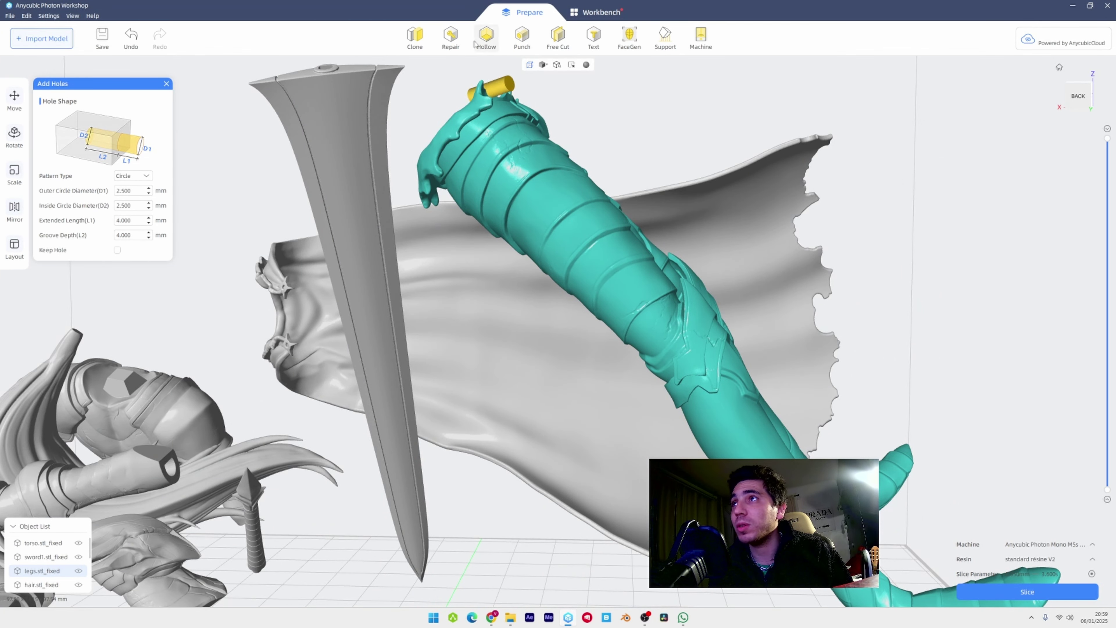
Select the sword blade, start the Punch tool for it and examine its connector socket.
left_click(21, 97)
left_click(348, 223)
right_click_drag(363, 199, 448, 230)
left_click(522, 38)
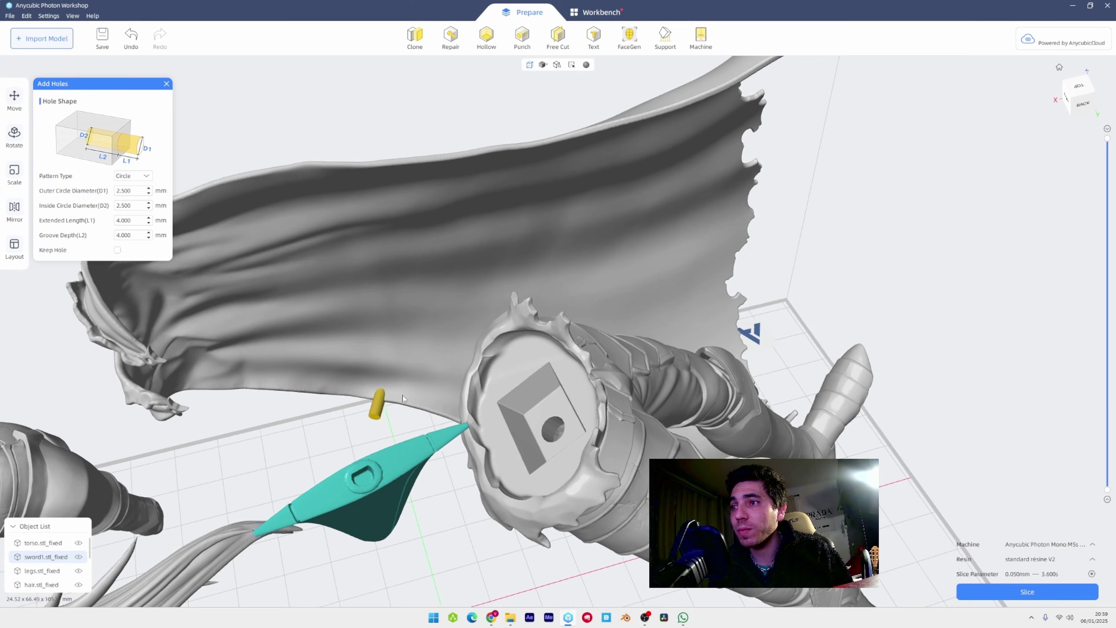
scroll(358, 477, "up", 4)
right_click_drag(527, 506, 535, 537)
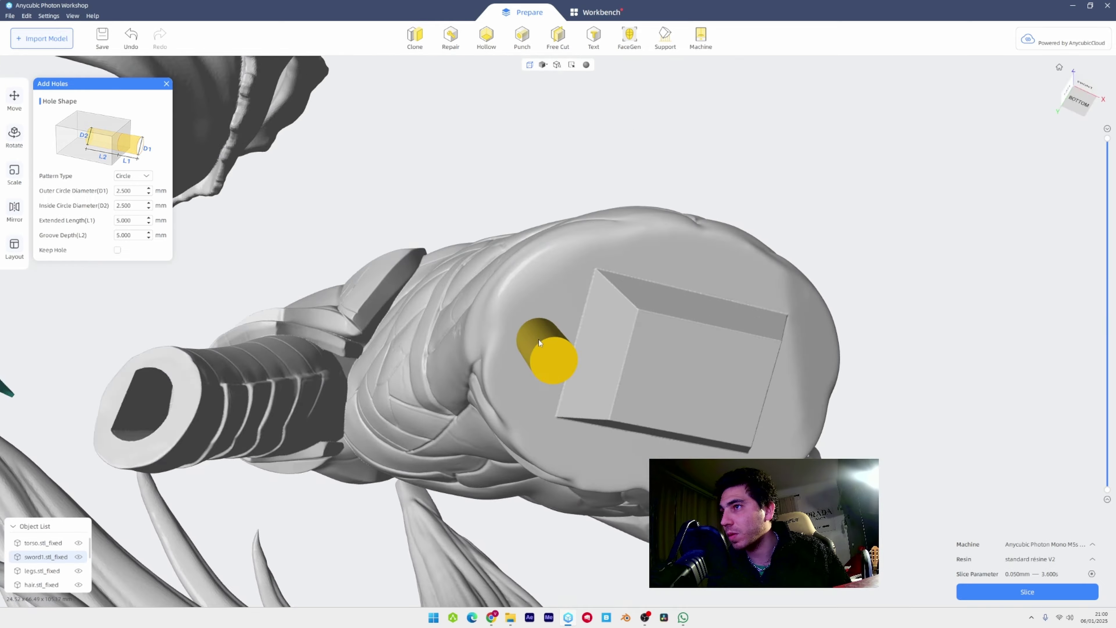
Punch a 2.5 mm hole, 5 mm deep, beside the socket on the torso's underside and set the extended length to 4 mm.
left_click(539, 339)
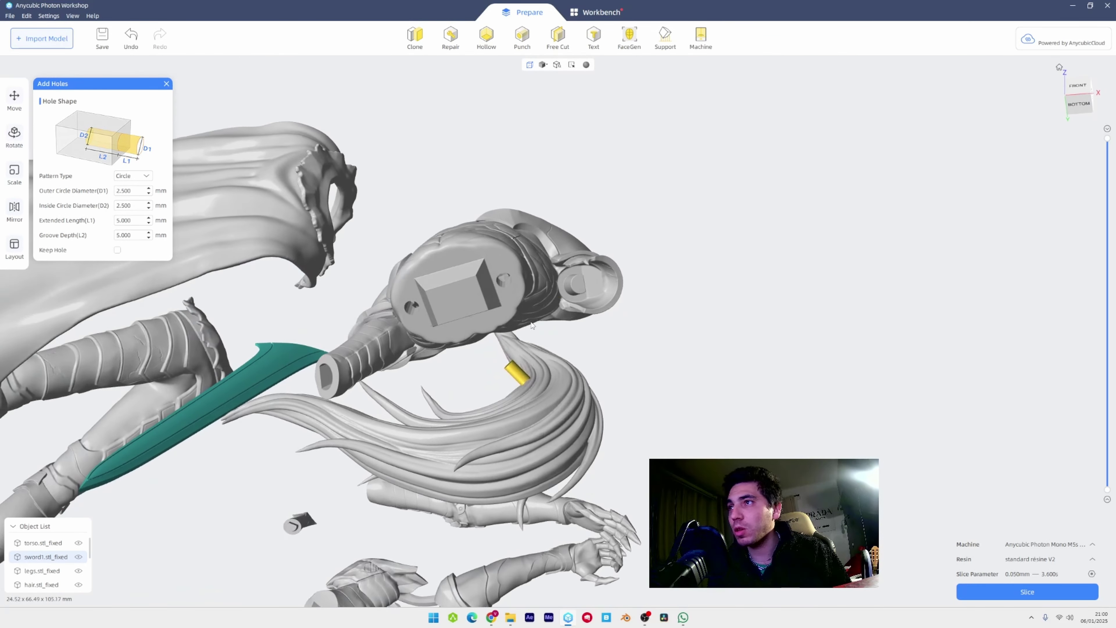
scroll(556, 281, "up", 3)
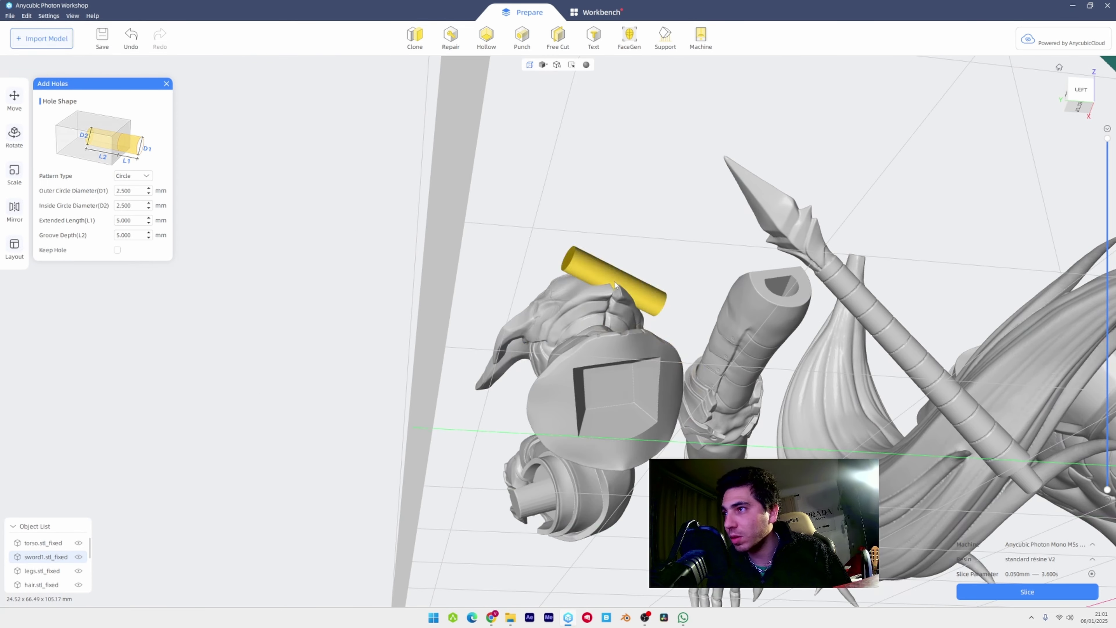
left_click(148, 223)
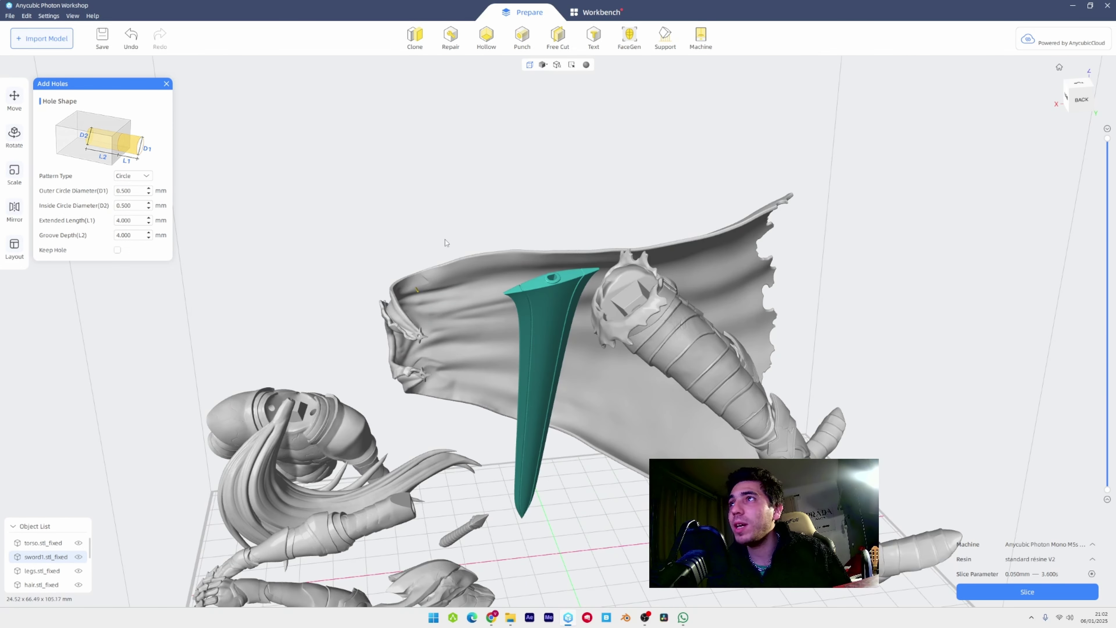
Generate automatic supports for the legs with the Medium script, a 45° support angle and a 5 mm Z lift height.
left_click_drag(445, 239, 814, 274)
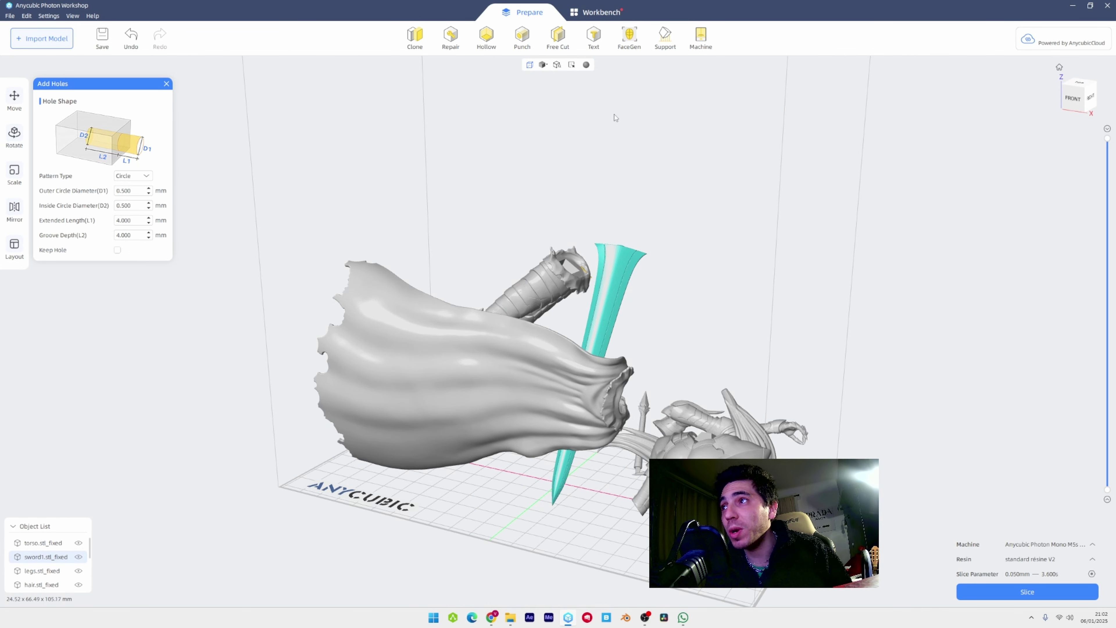
left_click(22, 95)
left_click_drag(601, 259, 578, 351)
left_click(579, 351)
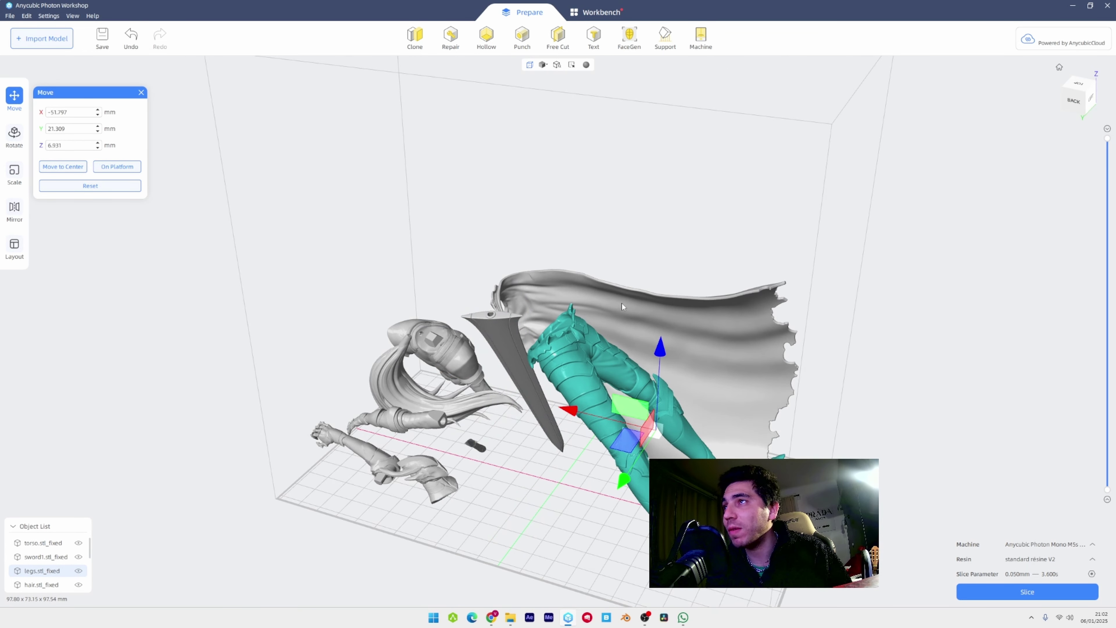
left_click(664, 38)
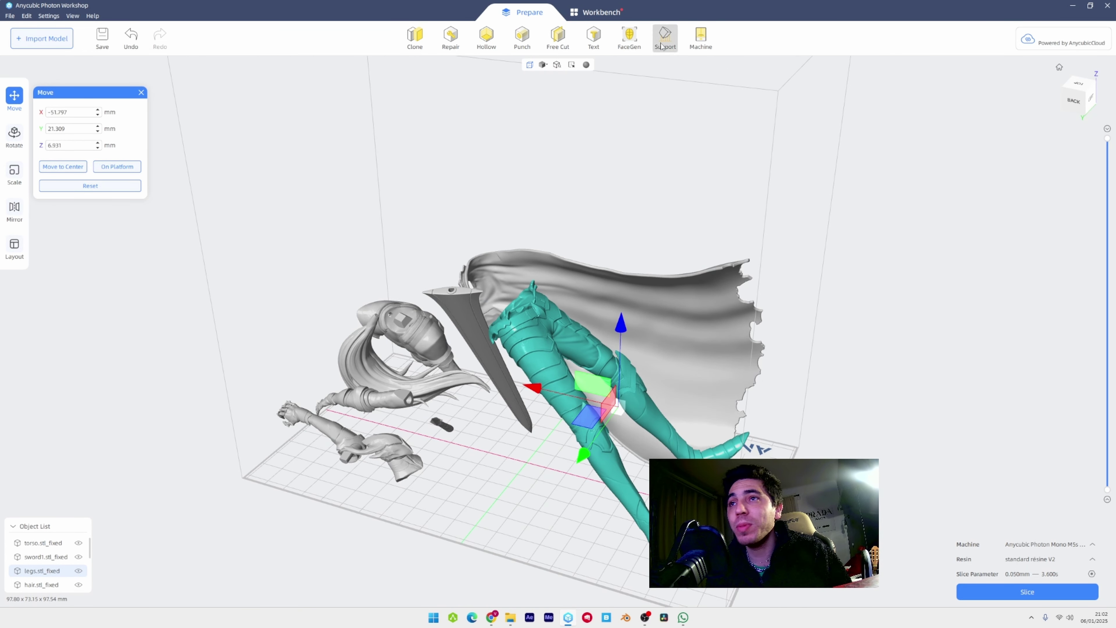
left_click(172, 104)
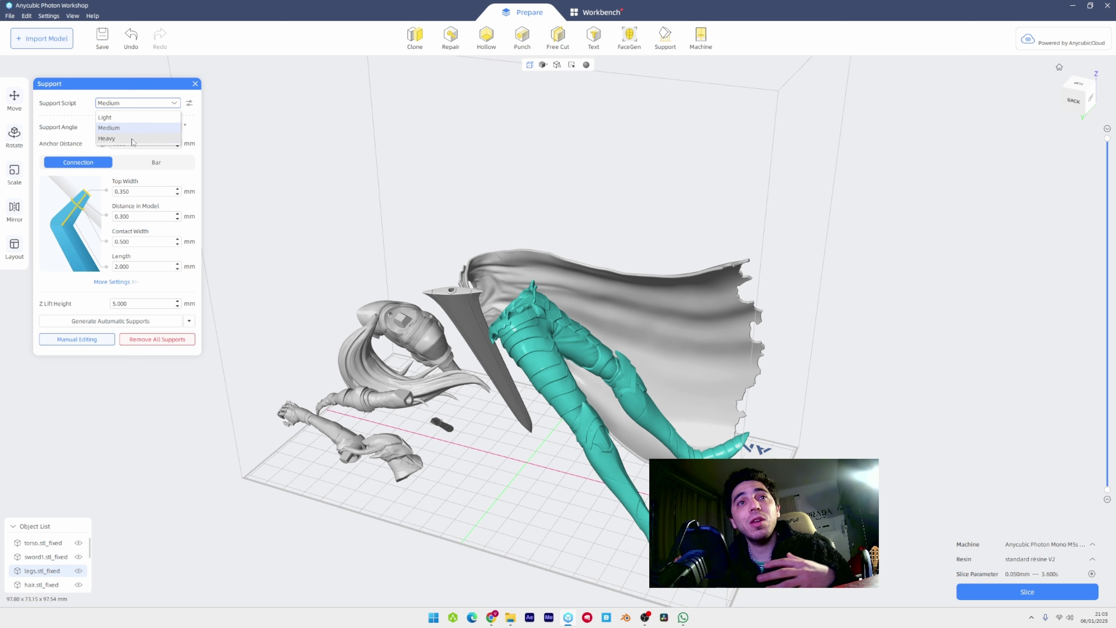
left_click(73, 150)
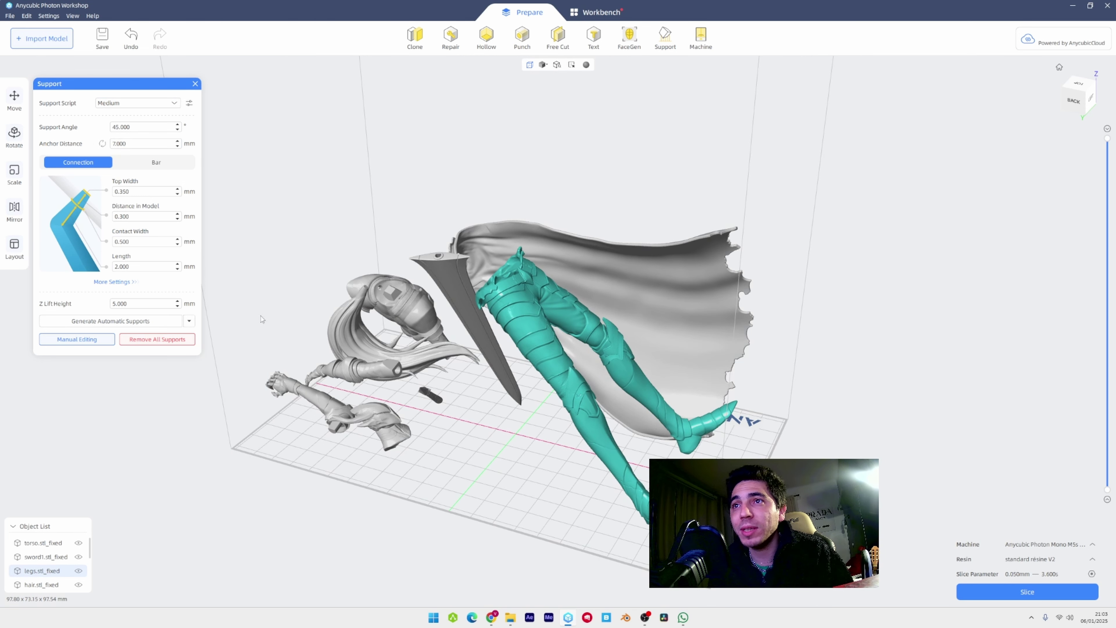
left_click(131, 321)
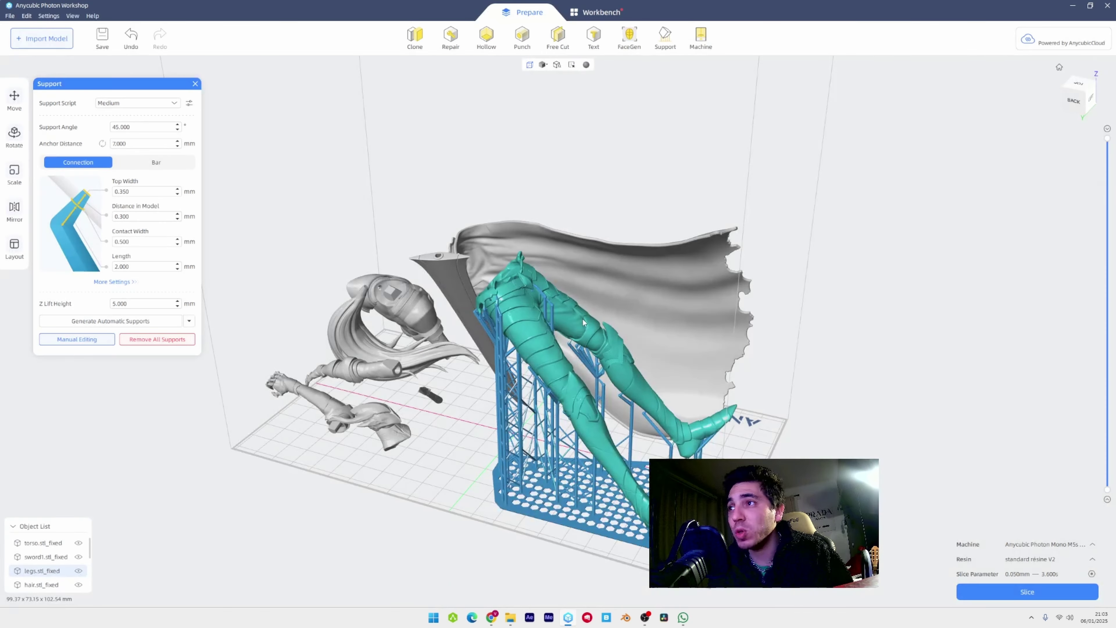
Try automatic Medium supports on the sword blade and check where they attach.
left_click_drag(583, 317, 558, 329)
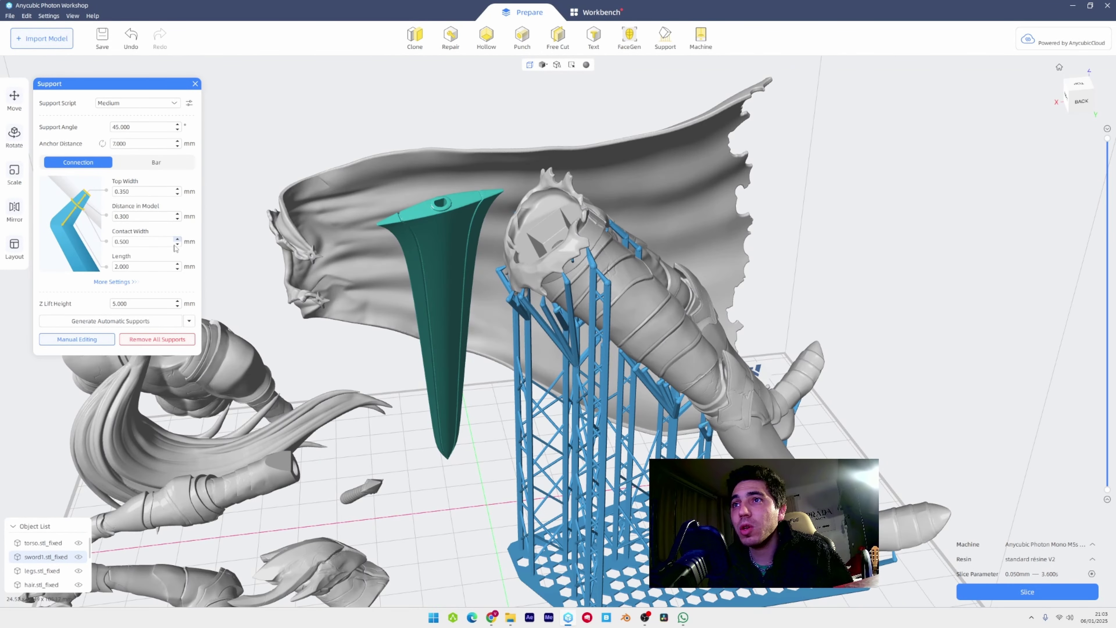
left_click(118, 322)
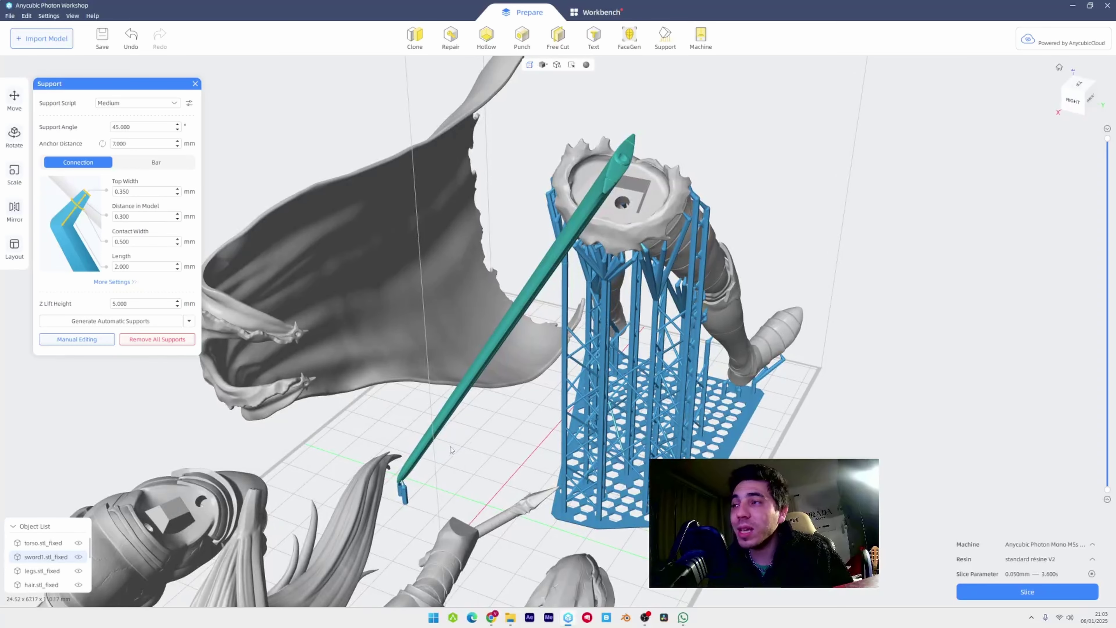
left_click_drag(604, 179, 807, 172)
mouse_move(1104, 139)
left_mouse_down()
mouse_move(1099, 257)
mouse_move(1107, 139)
left_mouse_up()
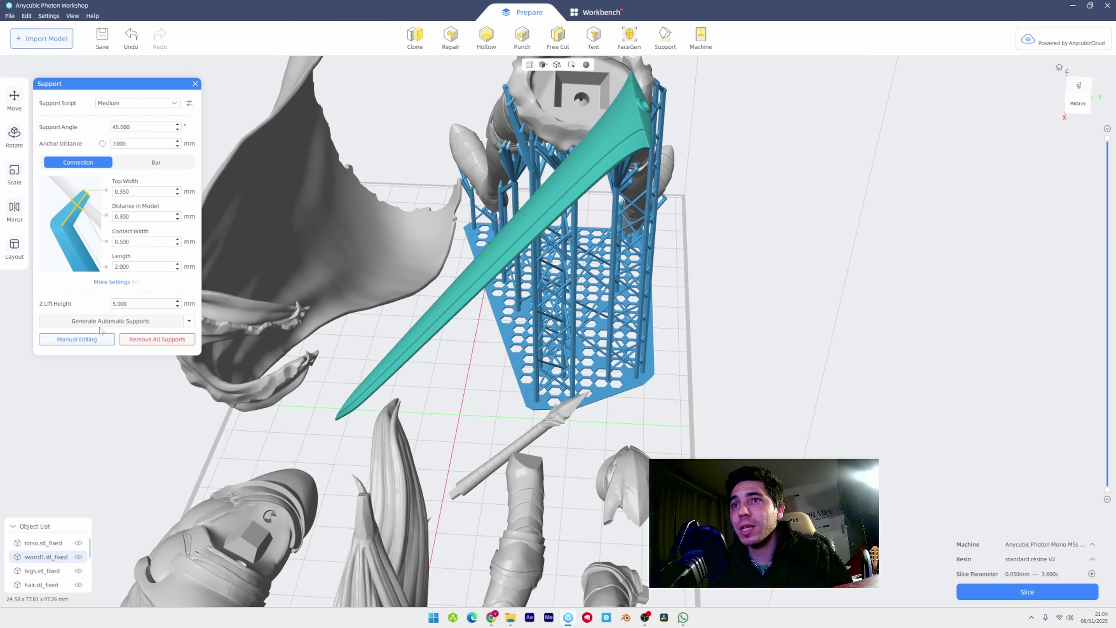
Regenerate automatic Medium supports for the more tilted sword blade and inspect its edges from several sides.
left_click(101, 325)
right_click_drag(549, 220, 408, 238)
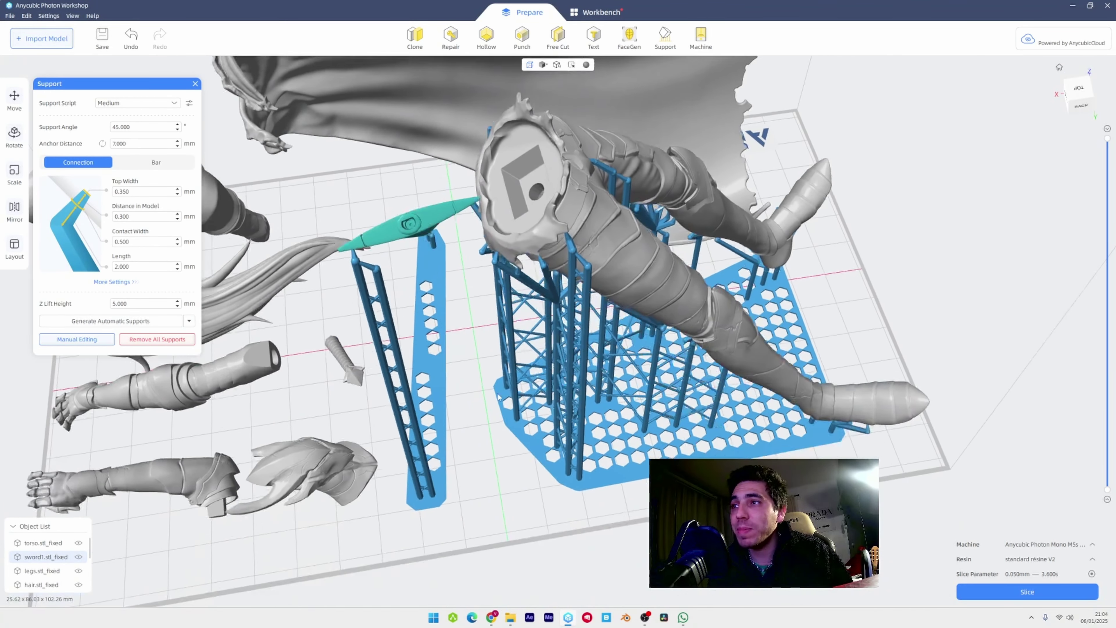
middle_click_drag(497, 394, 500, 382)
right_click_drag(526, 256, 367, 222)
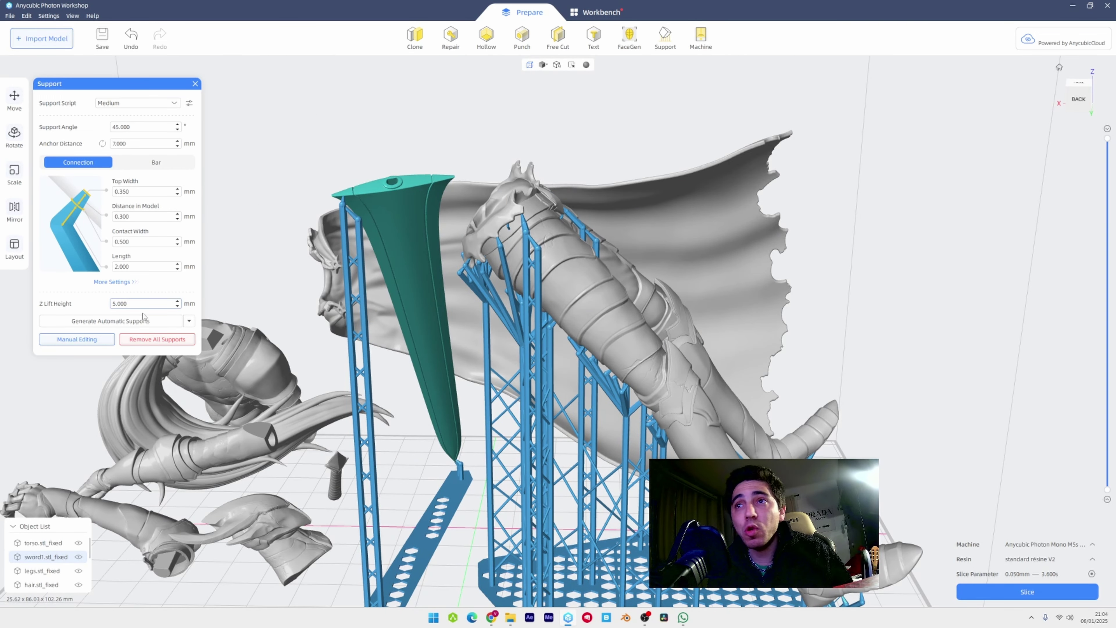
Manually add supports beneath the wide upper end of the sword blade.
left_click(87, 339)
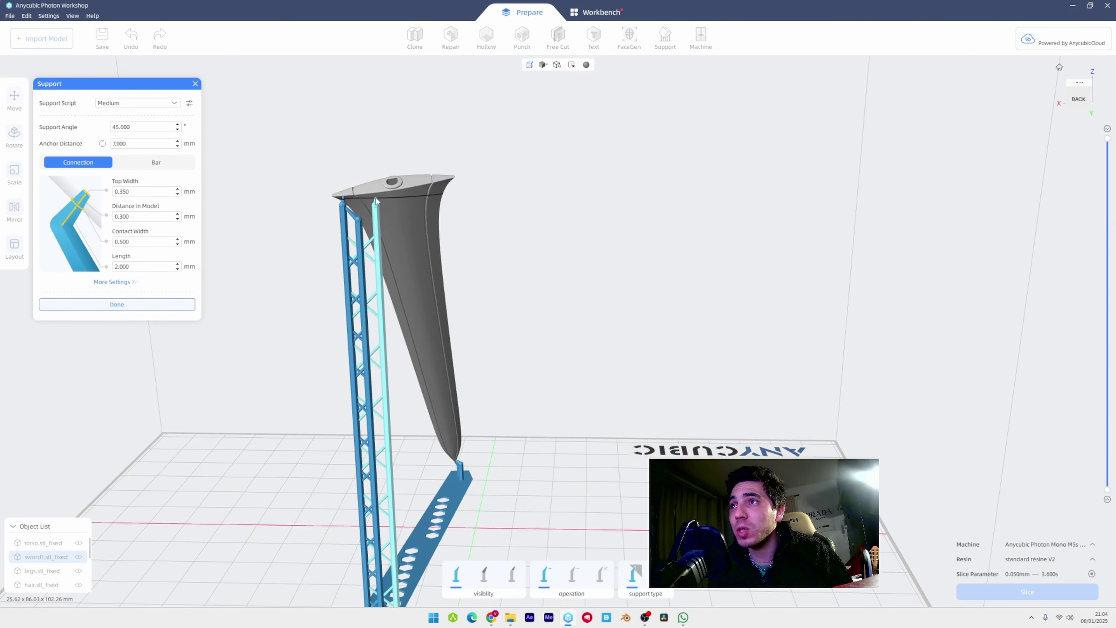
left_click(371, 196)
left_click(381, 195)
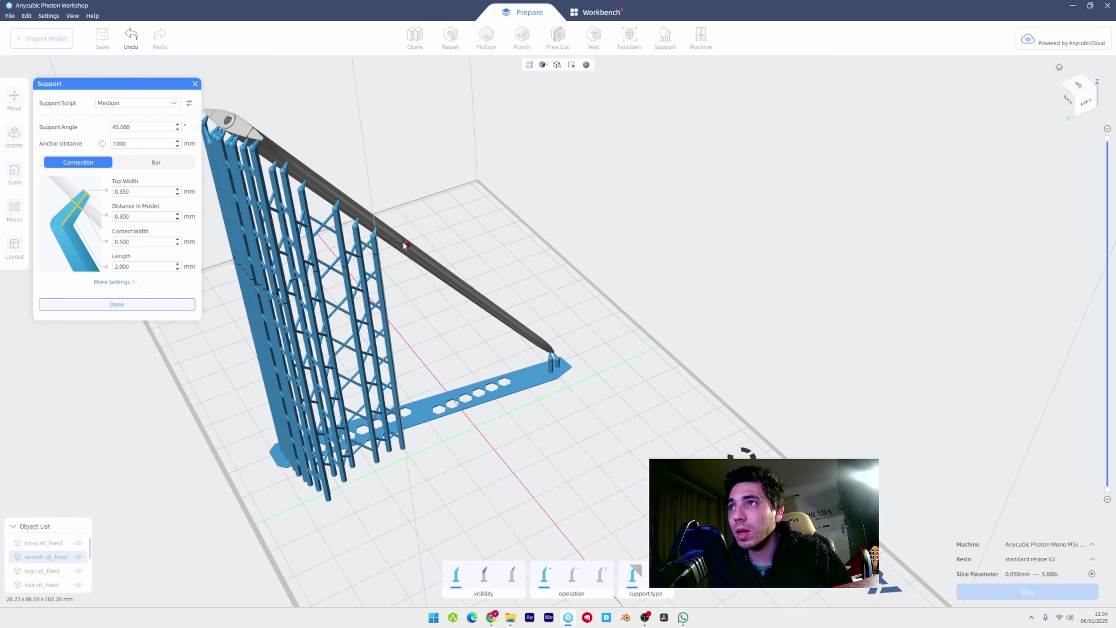
Continue the row of manual supports along the sword blade's lower edge down to the tip and finish the support editing.
left_click(396, 245)
left_click(421, 262)
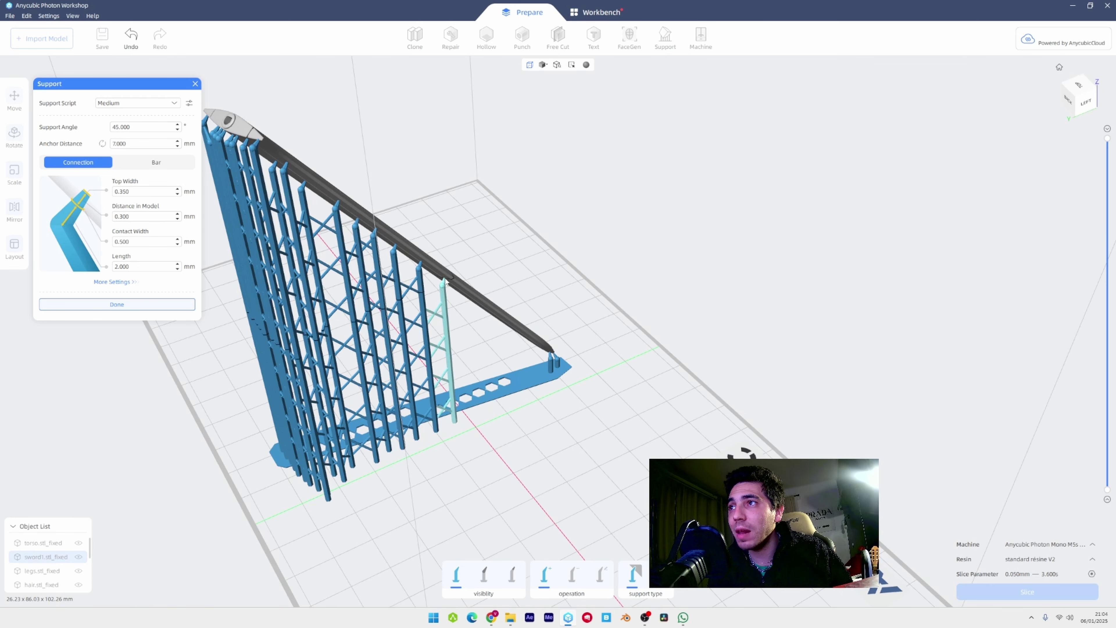
left_click(444, 279)
left_click(473, 298)
left_click(500, 315)
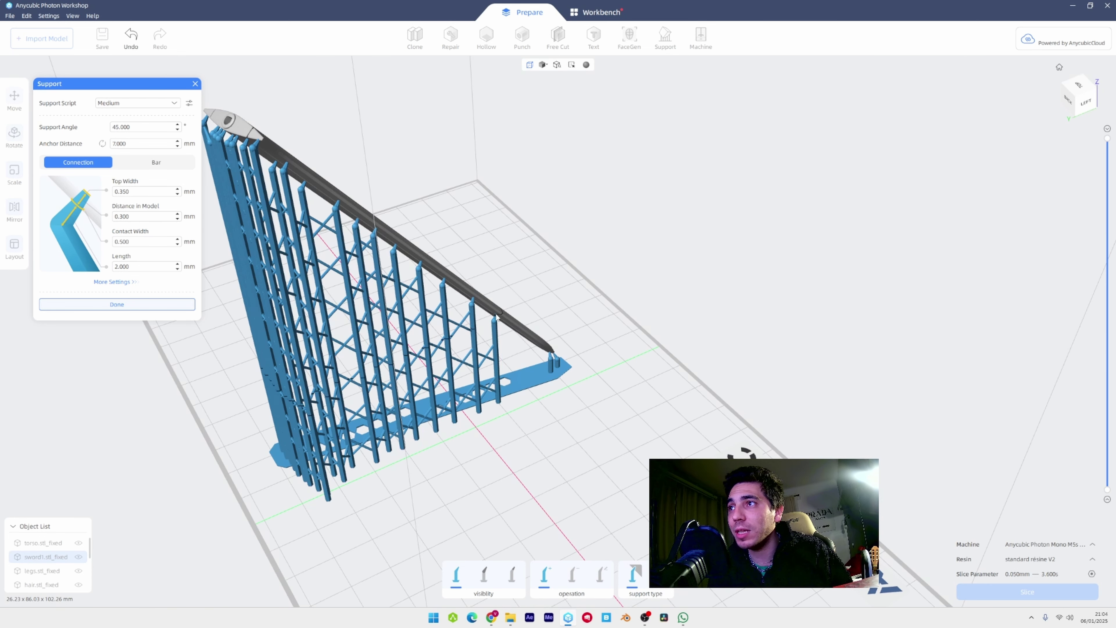
left_click(511, 329)
left_click(520, 336)
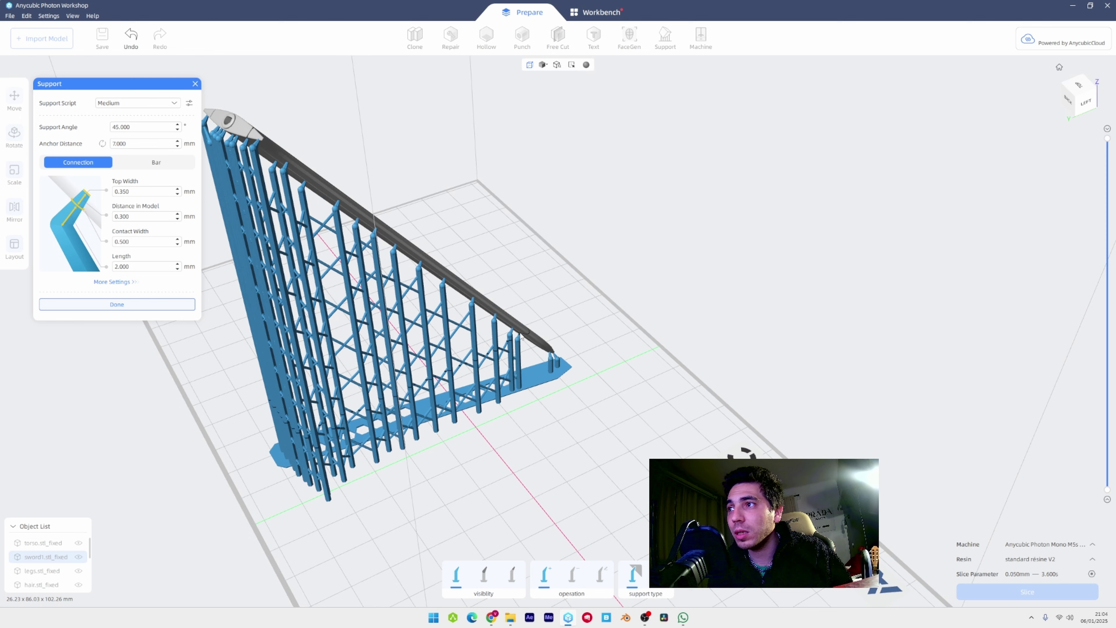
left_click(117, 305)
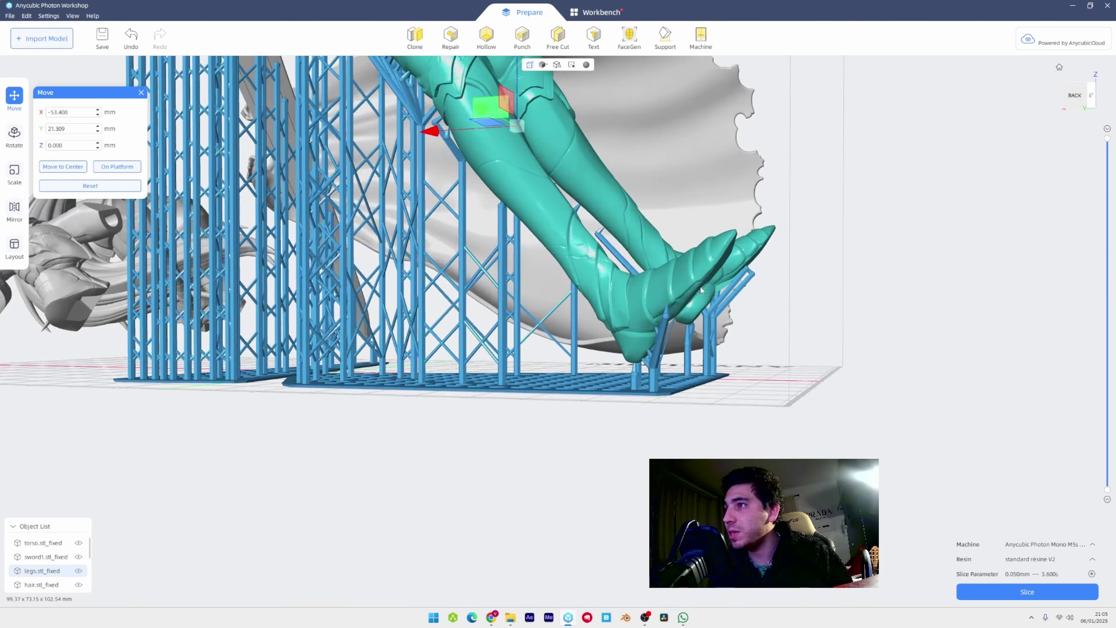
Manually add a row of Medium supports to the legs beneath the thigh just above the knee.
middle_click_drag(701, 271, 614, 291)
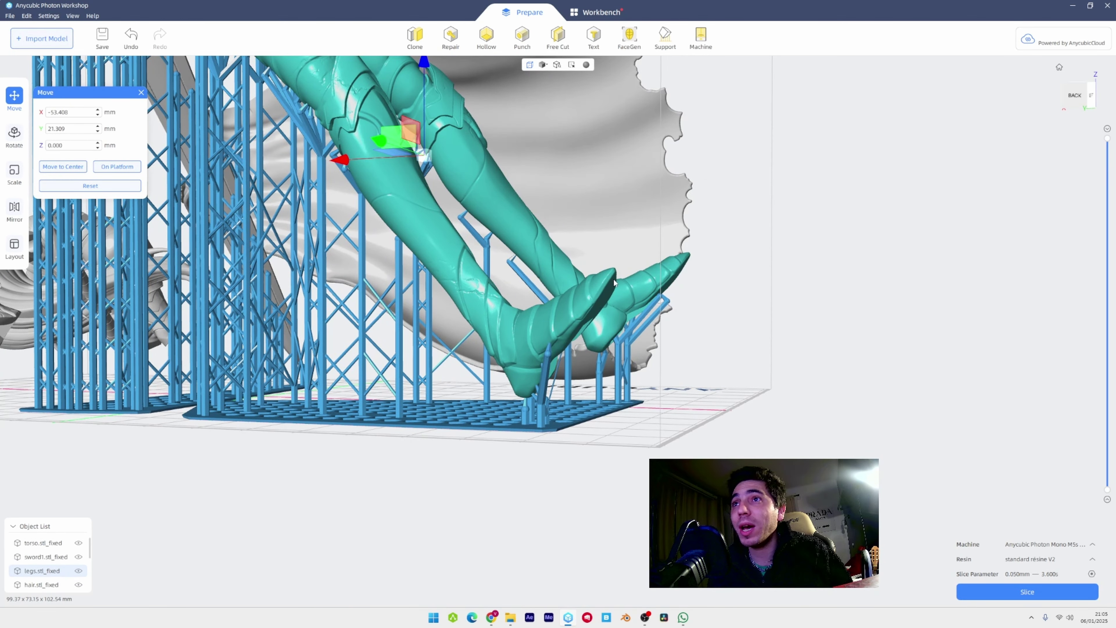
left_click(665, 36)
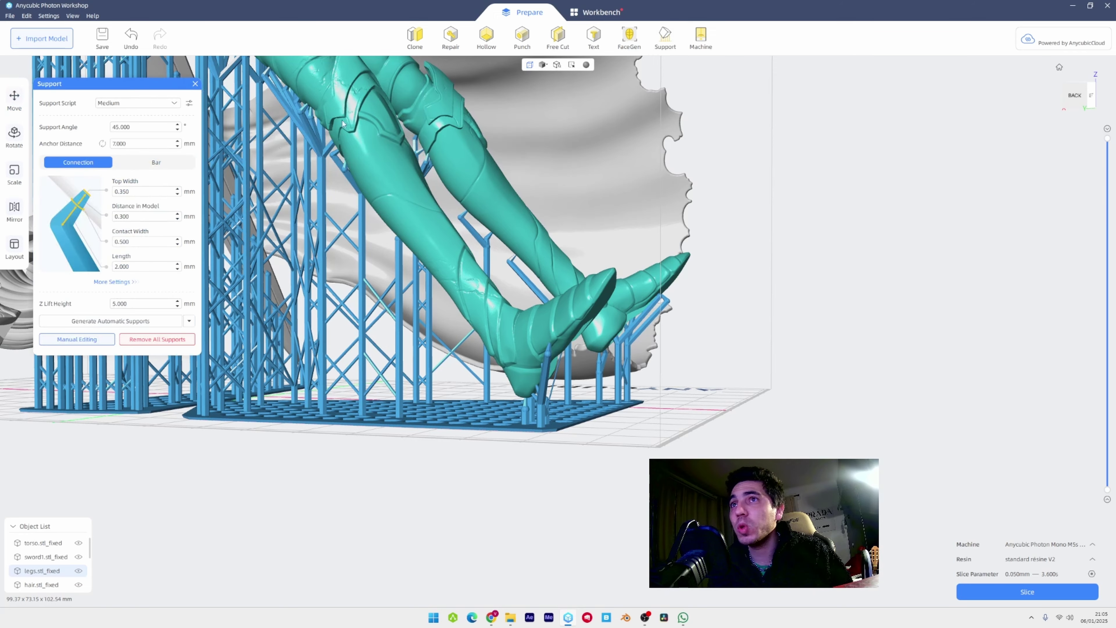
left_click(76, 339)
scroll(454, 192, "up", 5)
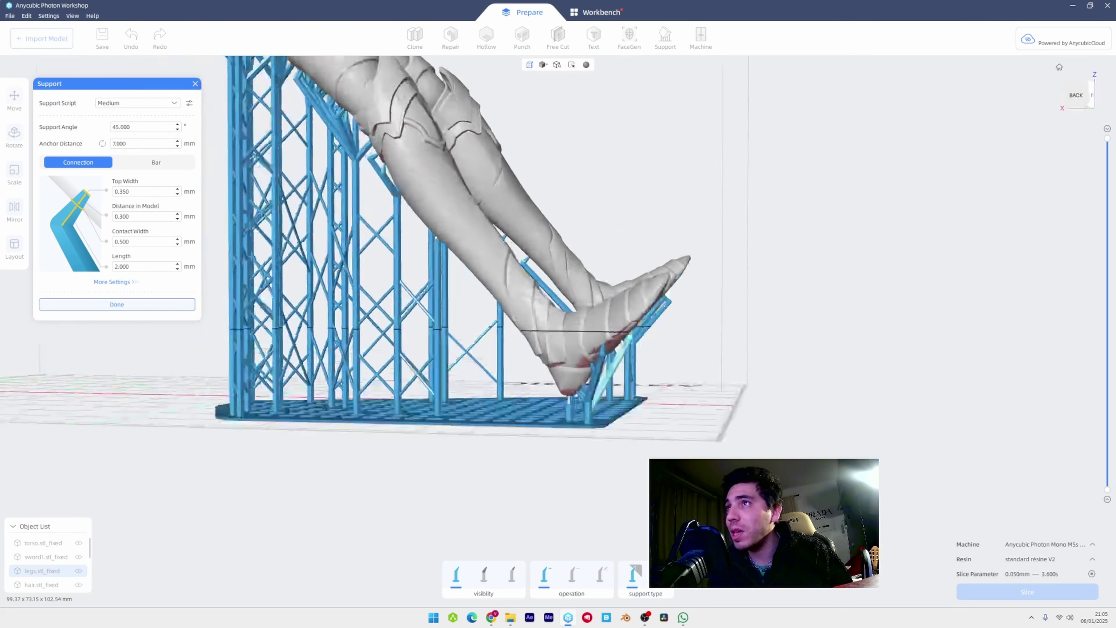
right_click_drag(454, 193, 558, 214)
right_click_drag(457, 225, 574, 256)
middle_click_drag(574, 256, 636, 261)
left_click(389, 273)
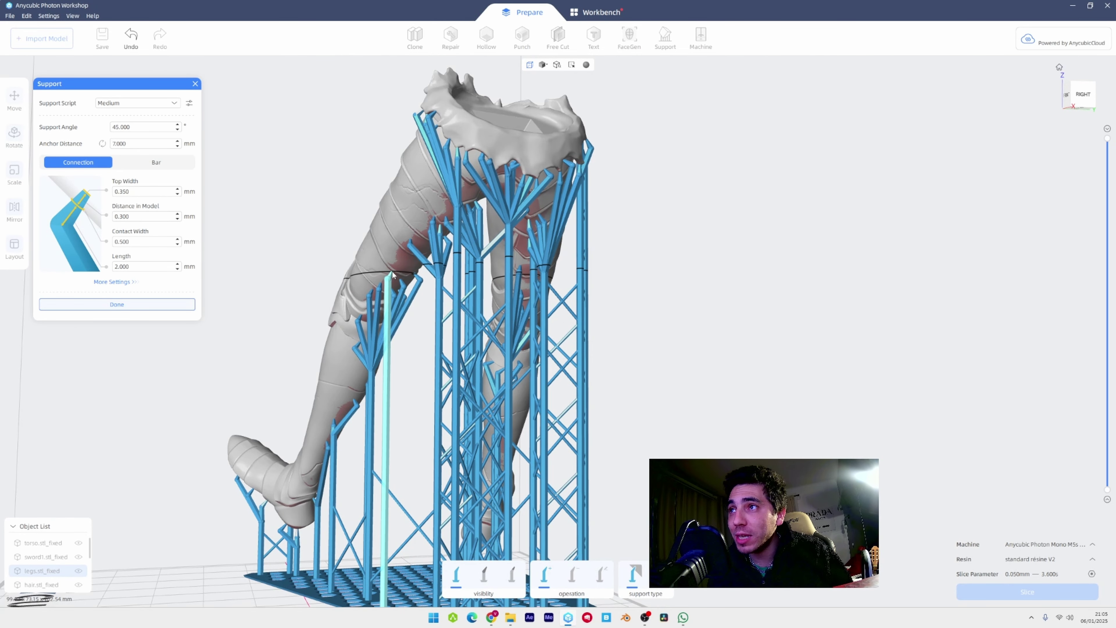
left_click(396, 263)
left_click(396, 264)
left_click(400, 257)
left_click(404, 256)
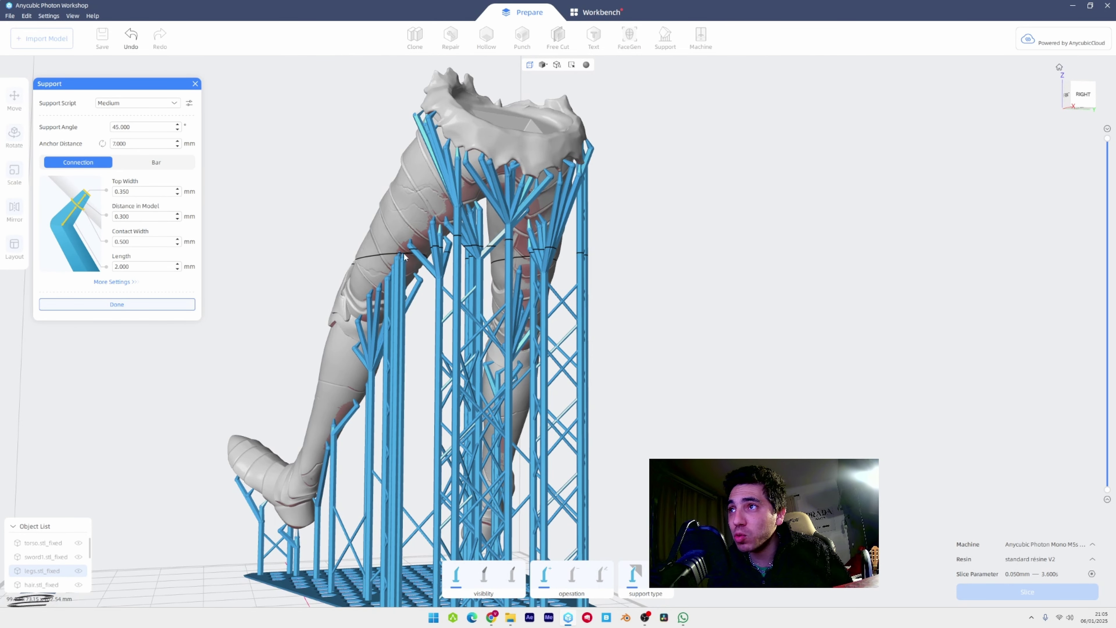
left_click(412, 261)
left_click(422, 264)
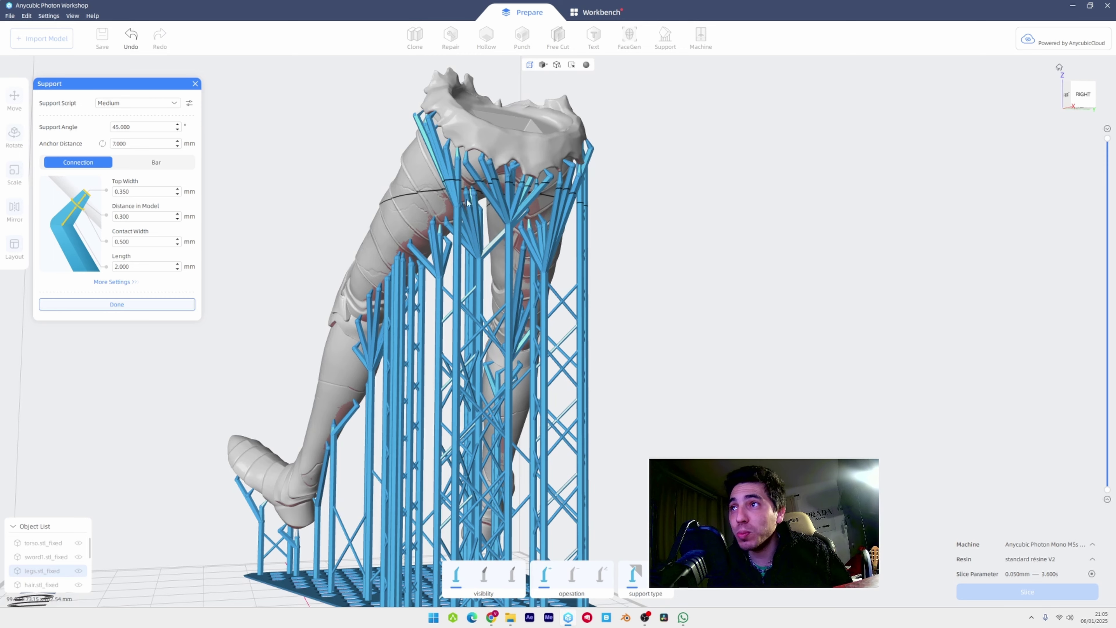
Manually add supports to the overhang on the calf above the heel and finish editing the legs' supports.
middle_click_drag(601, 256, 714, 127)
scroll(523, 239, "up", 3)
right_click_drag(424, 273, 294, 286)
left_click(581, 311)
left_click(591, 314)
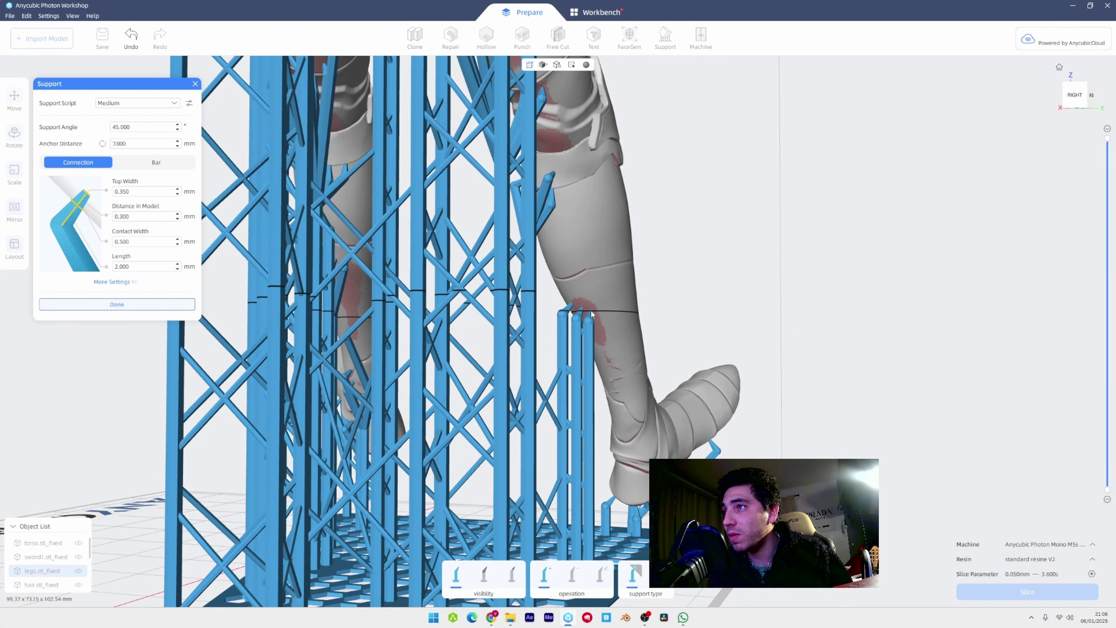
left_click(597, 324)
left_click(603, 340)
scroll(616, 308, "down", 5)
right_click_drag(440, 307, 813, 294)
right_click_drag(303, 286, 501, 277)
left_click(124, 306)
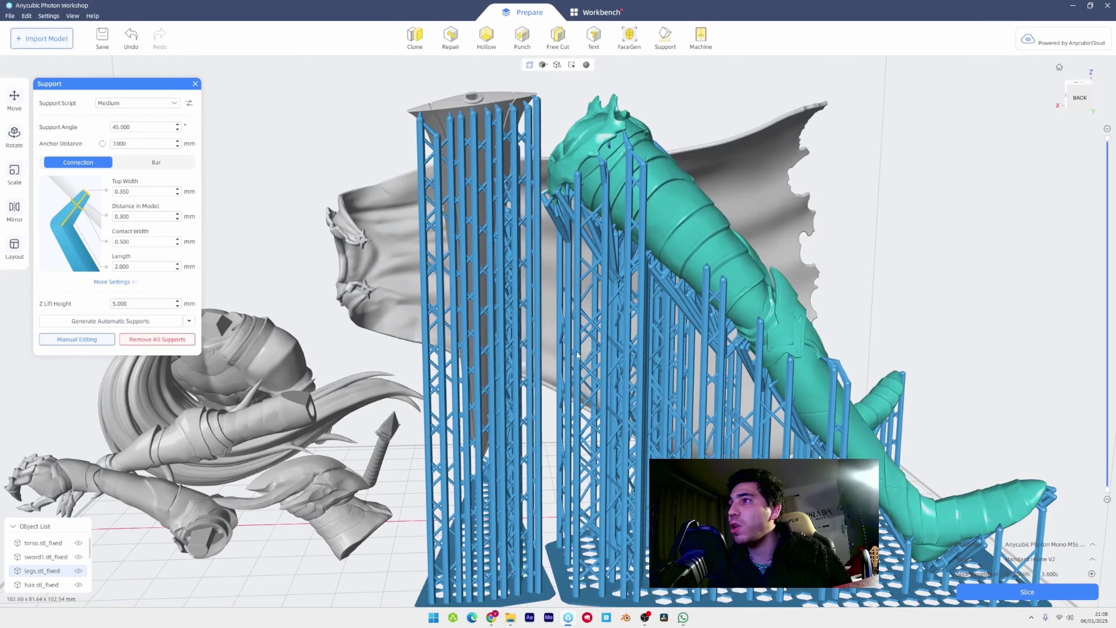
Examine the sword blade's supports from the front and along its lower edge in manual support editing.
right_click_drag(523, 367, 560, 378)
scroll(716, 411, "up", 3)
left_click(561, 230)
left_click(77, 339)
right_click_drag(483, 417, 578, 357)
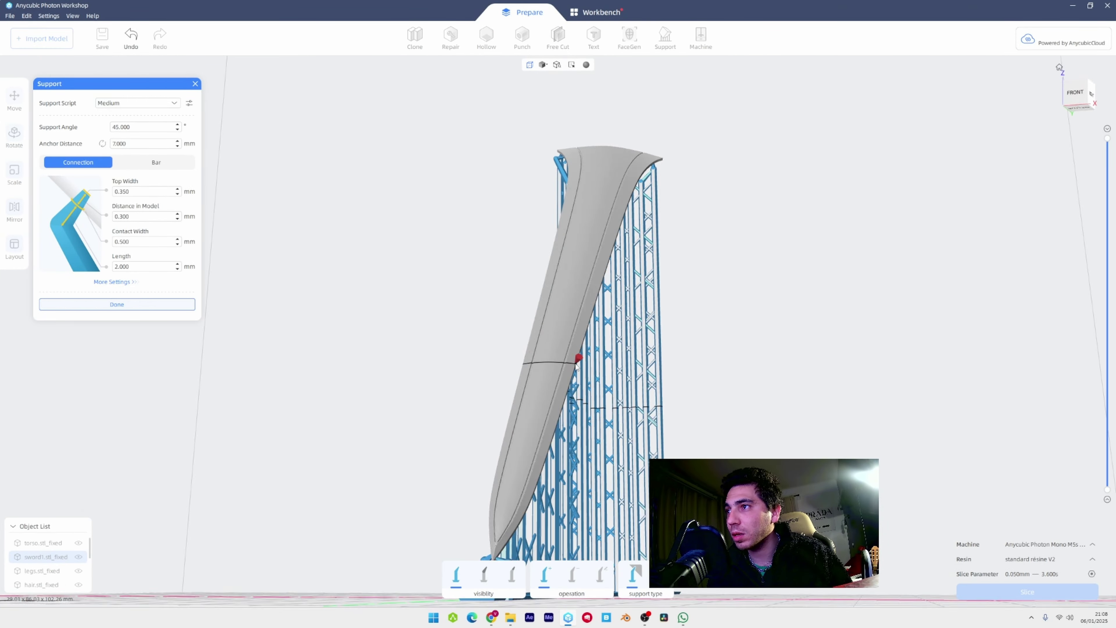
scroll(580, 317, "up", 5)
right_click_drag(591, 289, 585, 343)
scroll(584, 343, "down", 4)
left_click(117, 304)
Examine the torso's supports and its marked overhangs from all sides in manual support editing.
middle_click_drag(445, 455, 470, 352)
left_click(470, 352)
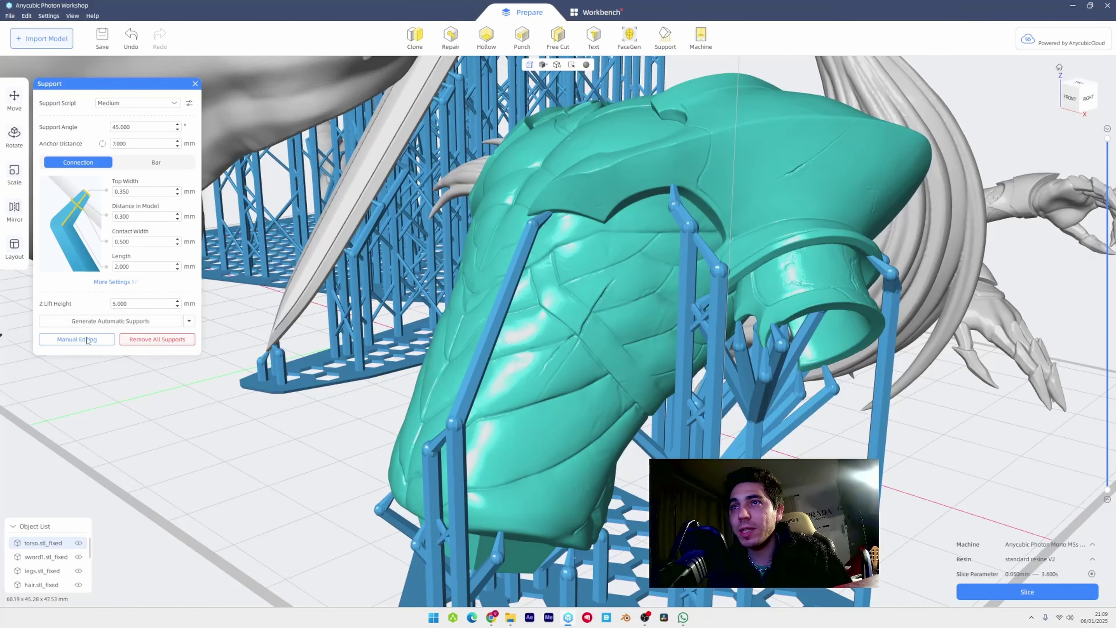
left_click(78, 339)
scroll(685, 348, "down", 5)
right_click_drag(685, 348, 555, 319)
middle_click_drag(396, 281, 589, 361)
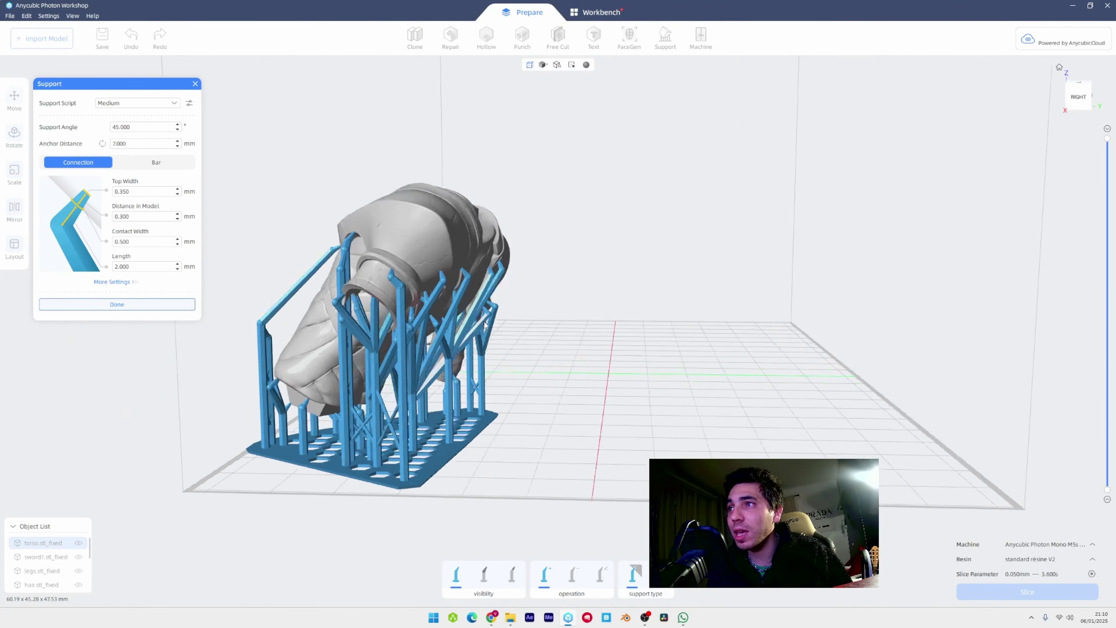
right_click_drag(589, 361, 527, 351)
middle_click_drag(382, 291, 610, 335)
scroll(610, 334, "up", 5)
right_click_drag(550, 334, 446, 238)
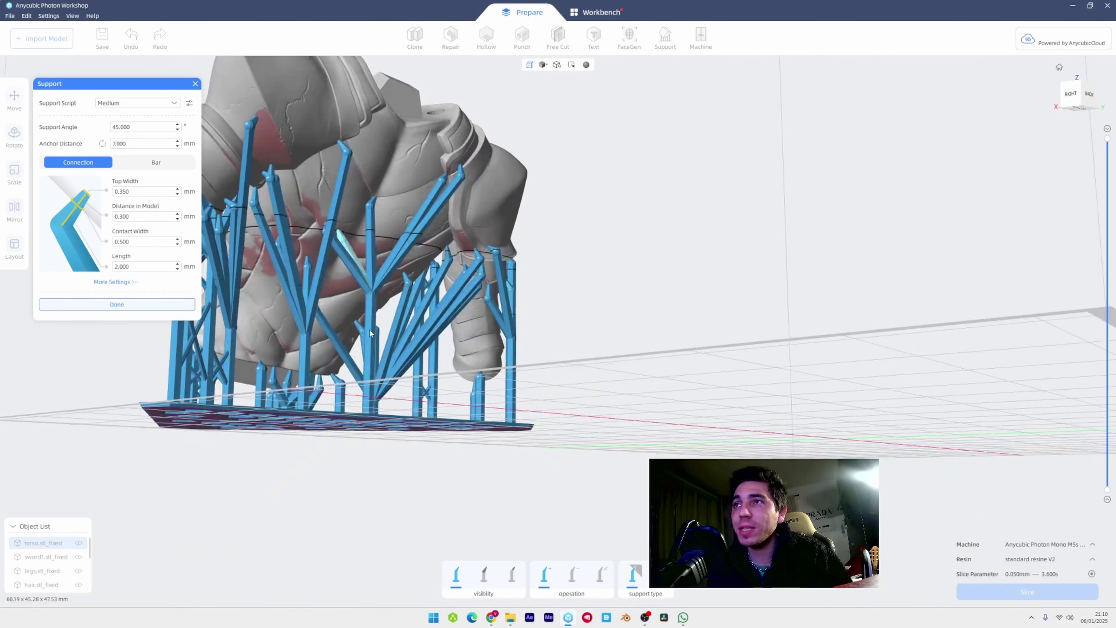
middle_click_drag(446, 237, 585, 338)
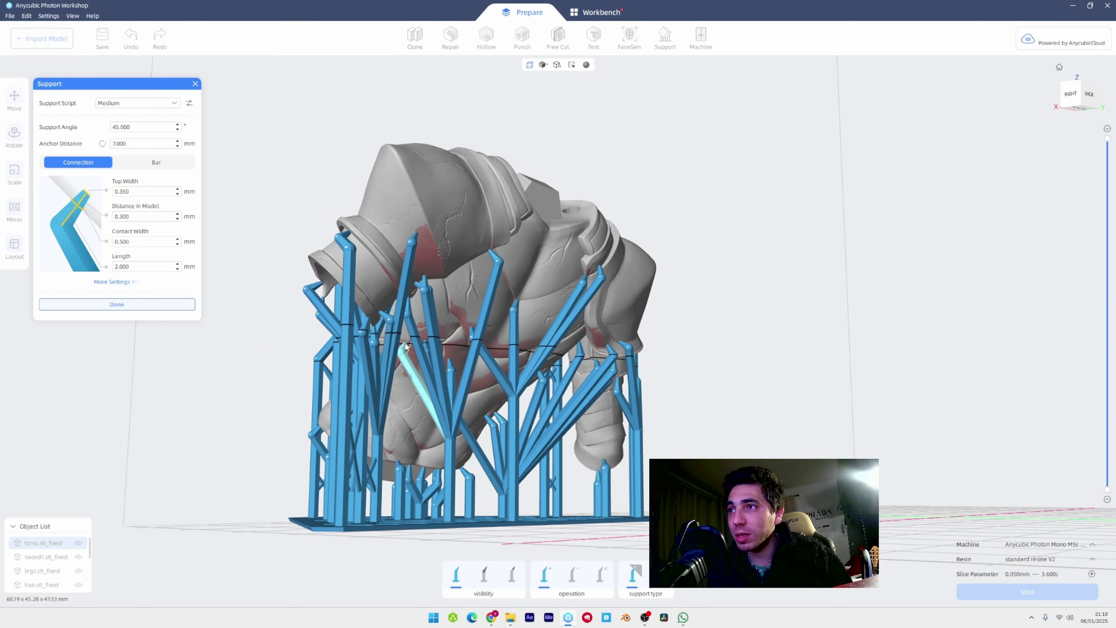
right_click_drag(398, 351, 389, 401)
middle_click_drag(390, 400, 407, 229)
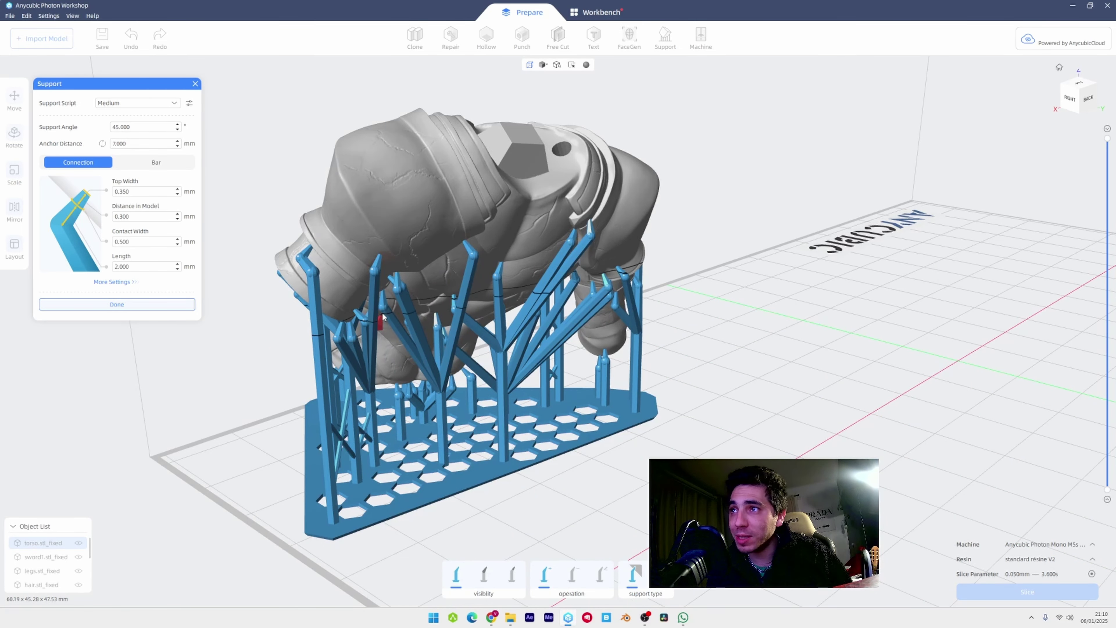
right_click_drag(383, 317, 747, 282)
left_click(411, 224)
scroll(516, 175, "up", 5)
scroll(754, 295, "down", 8)
scroll(755, 299, "up", 4)
left_click(132, 304)
Select the branching supports beneath the arm's clawed fingers in manual support editing and delete them together.
right_click_drag(870, 369, 861, 398)
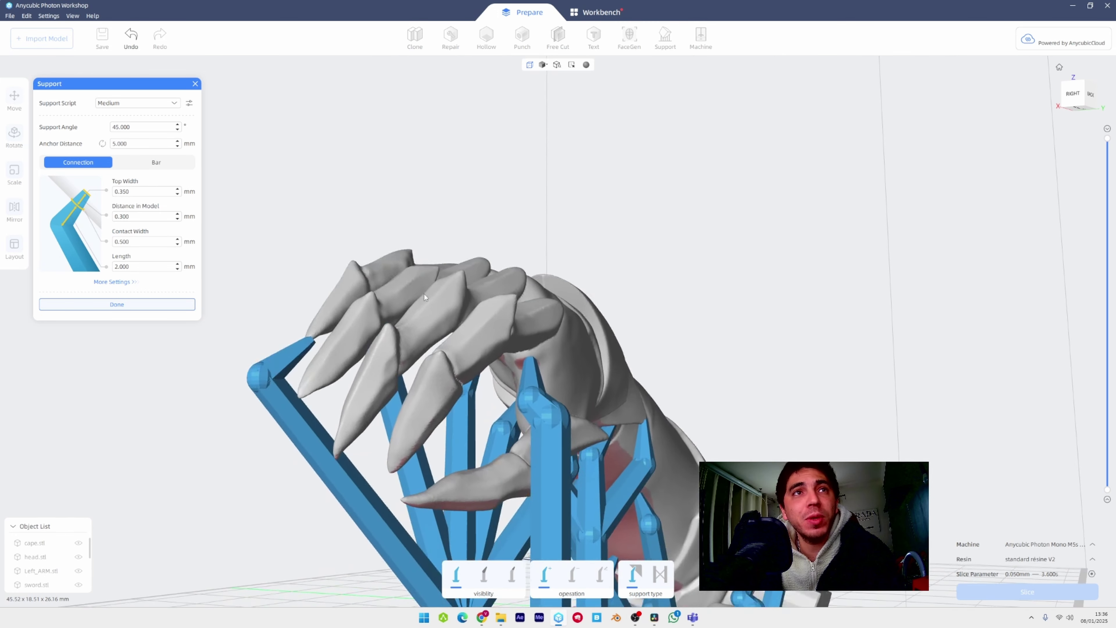
scroll(424, 294, "up", 5)
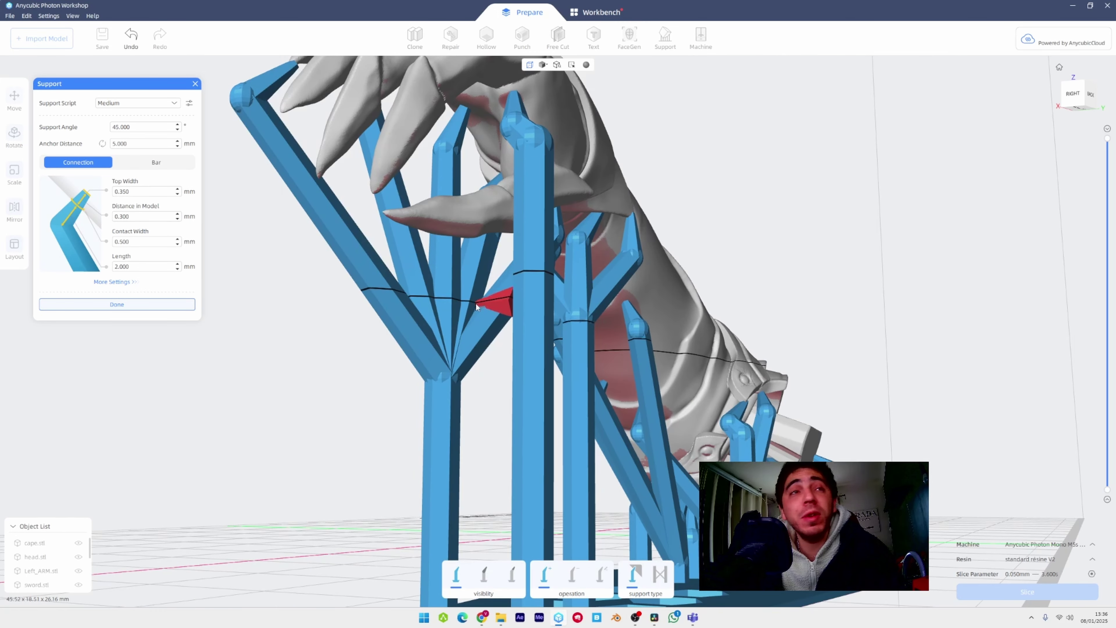
left_click(117, 304)
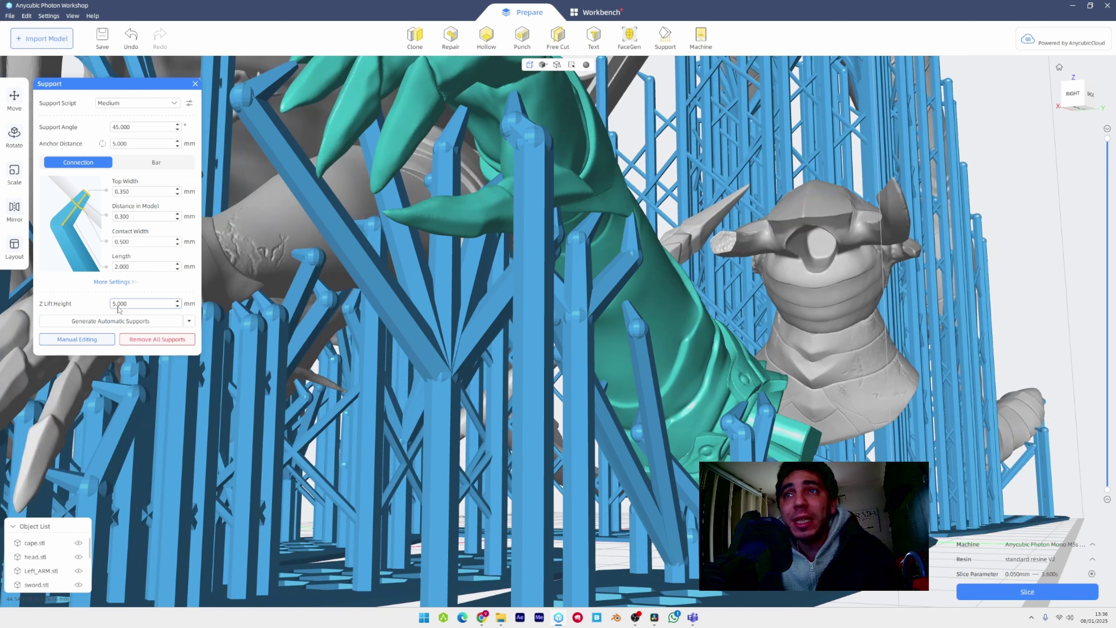
left_click(86, 344)
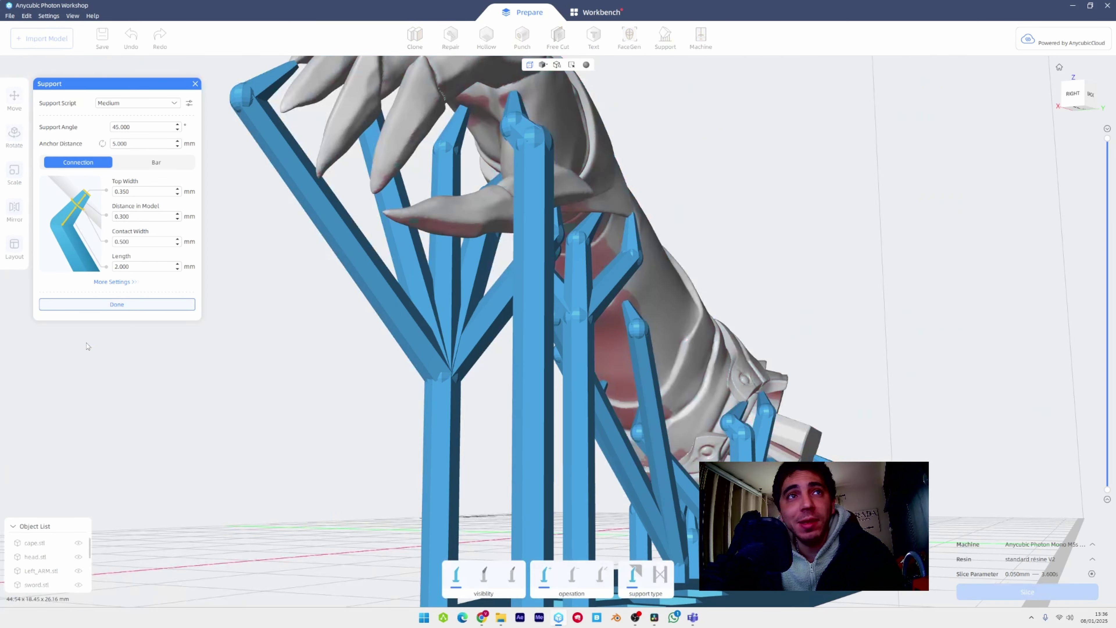
scroll(525, 406, "down", 5)
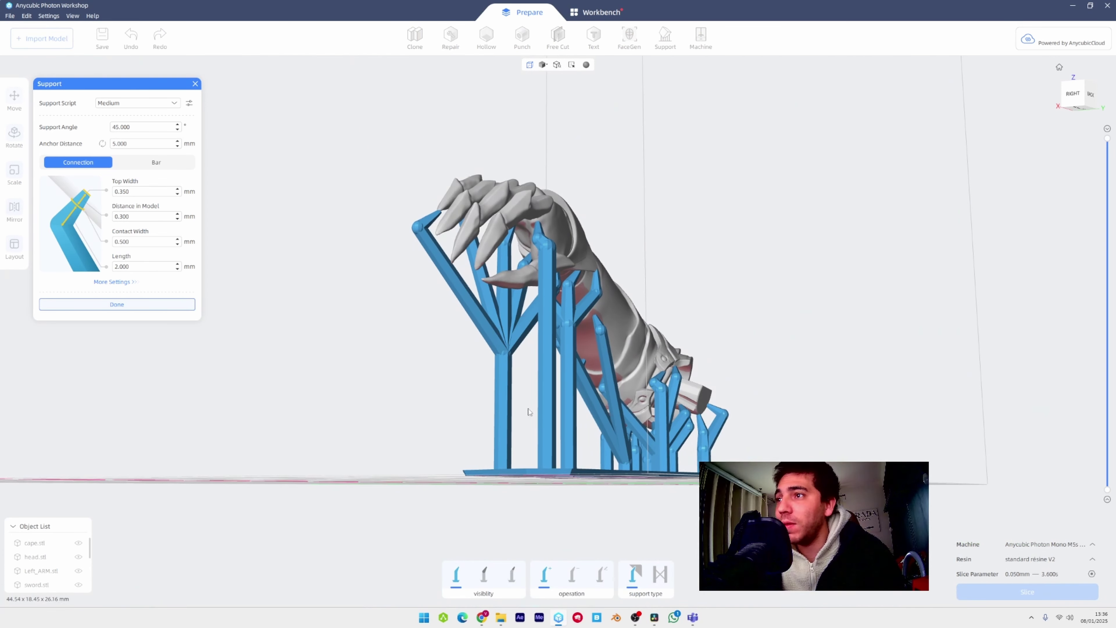
left_click(573, 576)
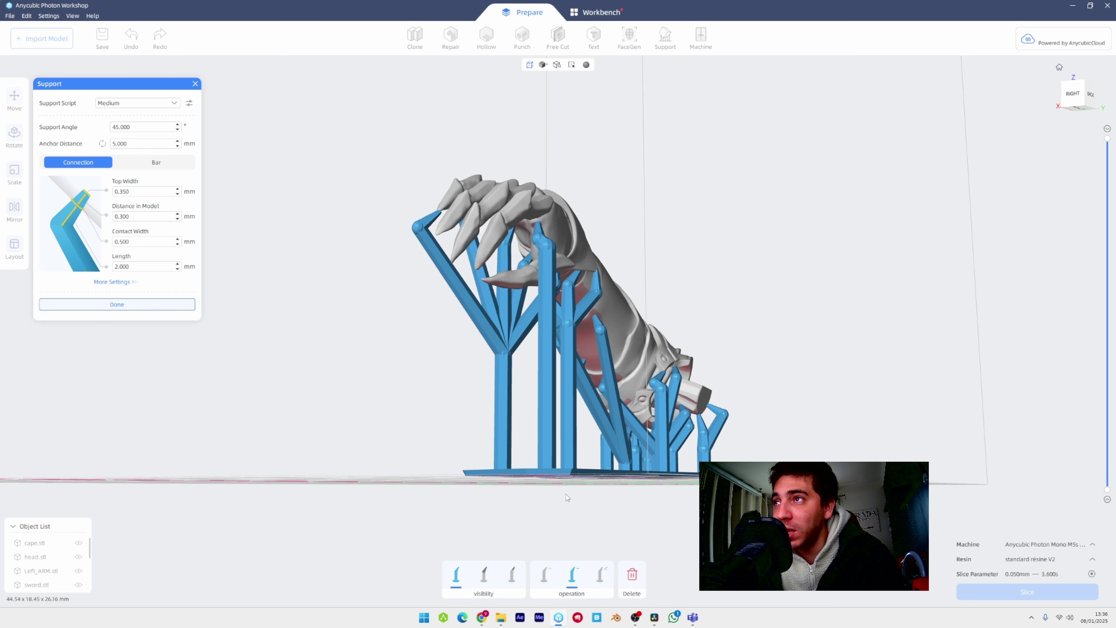
left_click(512, 309)
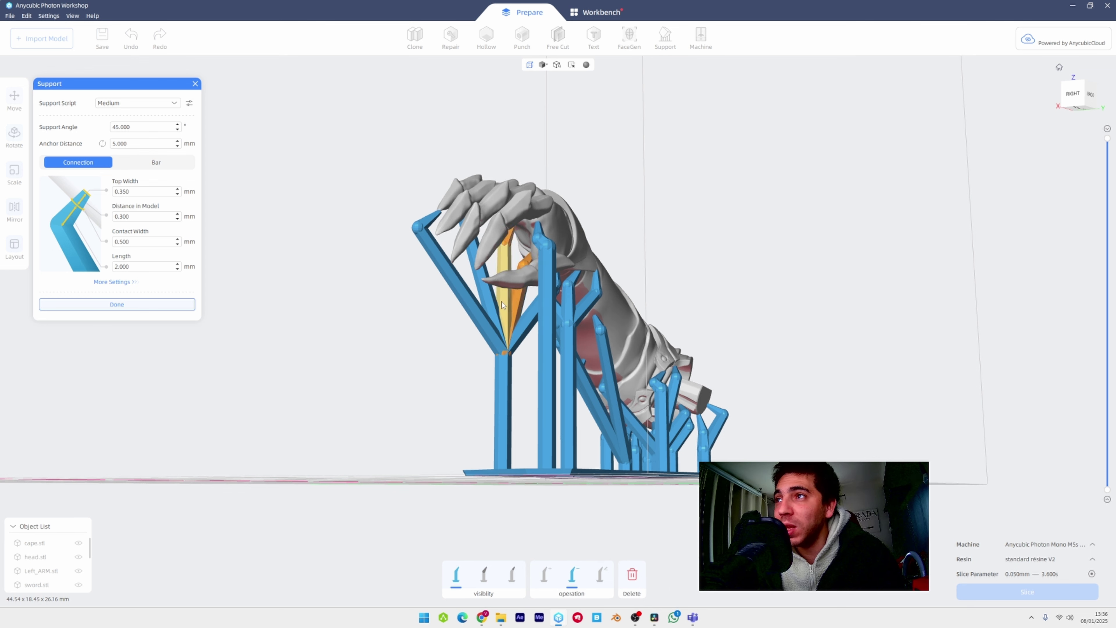
left_click(503, 303)
left_click(474, 264)
left_click(457, 282)
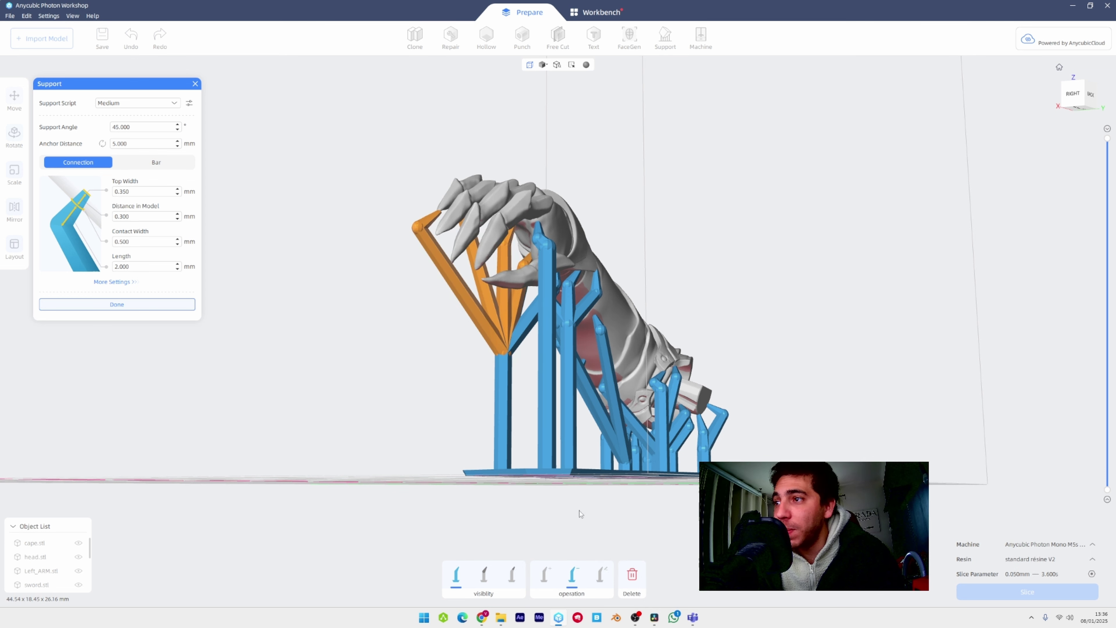
left_click(630, 581)
Delete the remaining support branch beneath the thumb claw and the column that carried the finger supports.
left_click(511, 317)
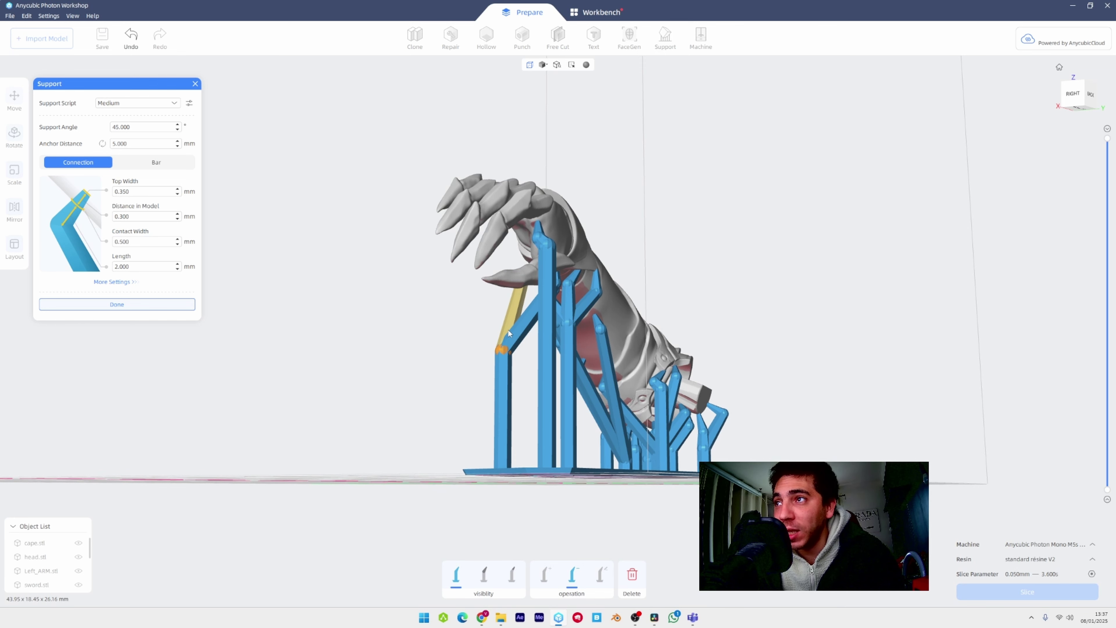
left_click(630, 582)
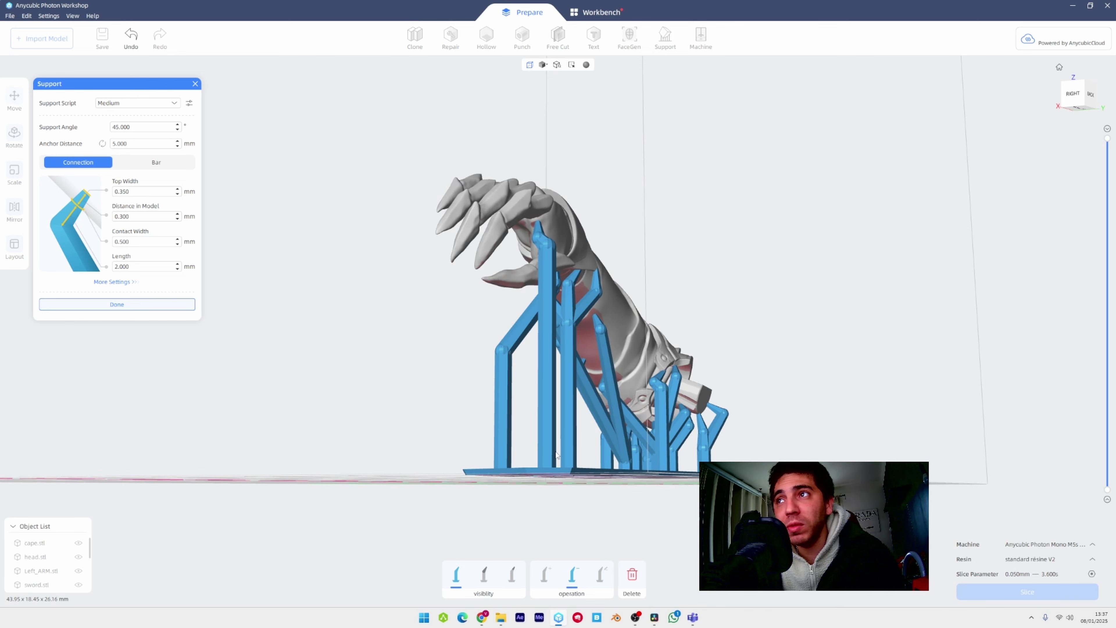
left_click(504, 417)
left_click(633, 579)
right_click_drag(530, 418, 605, 436)
middle_click_drag(606, 436, 387, 304)
scroll(567, 347, "up", 5)
middle_click_drag(615, 431, 566, 290)
scroll(559, 316, "down", 5)
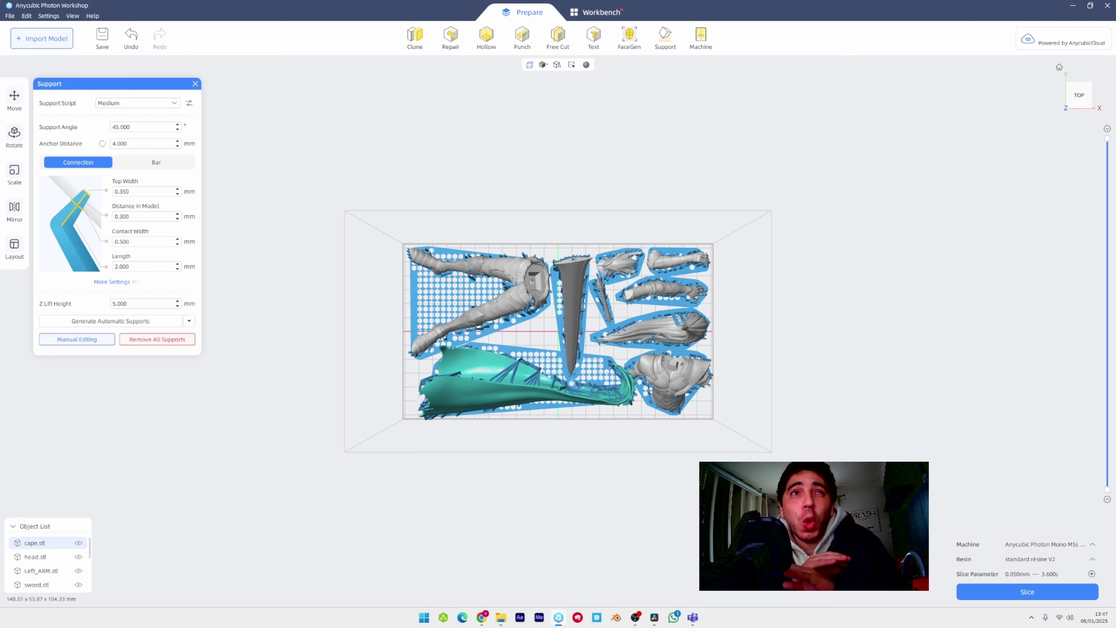
Save the project with all supported parts and slice the whole build plate.
left_click(9, 16)
left_click(25, 85)
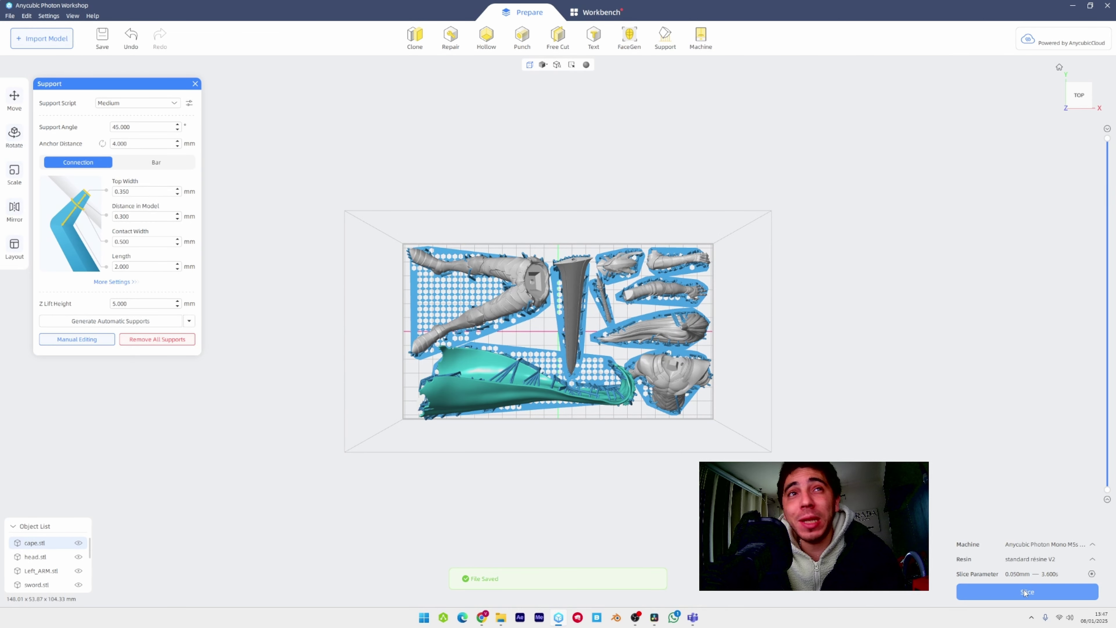
left_click(1024, 591)
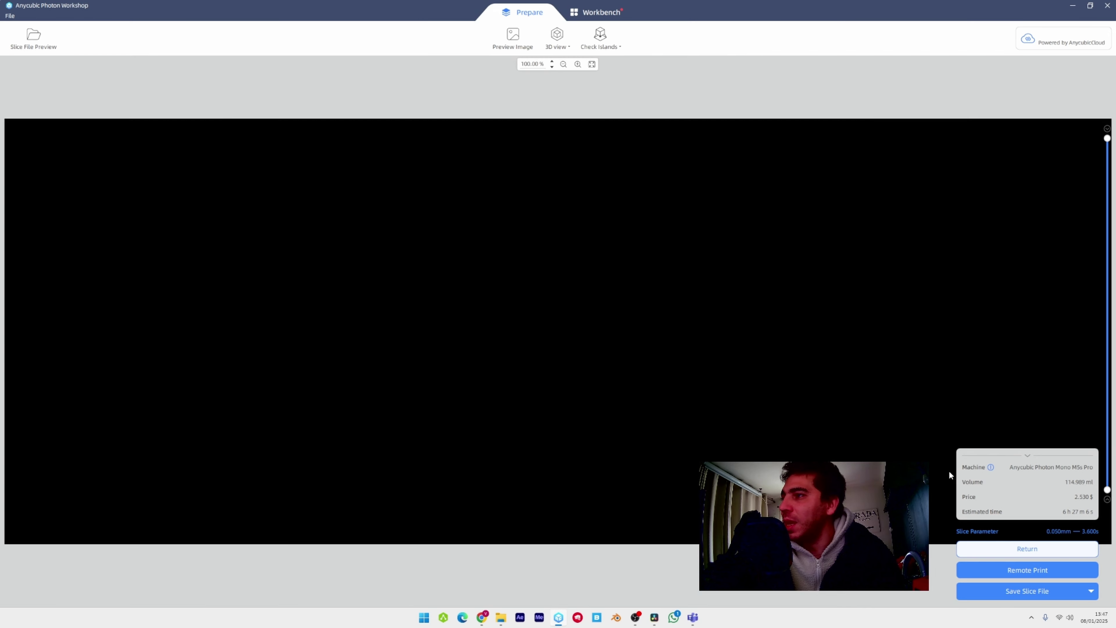